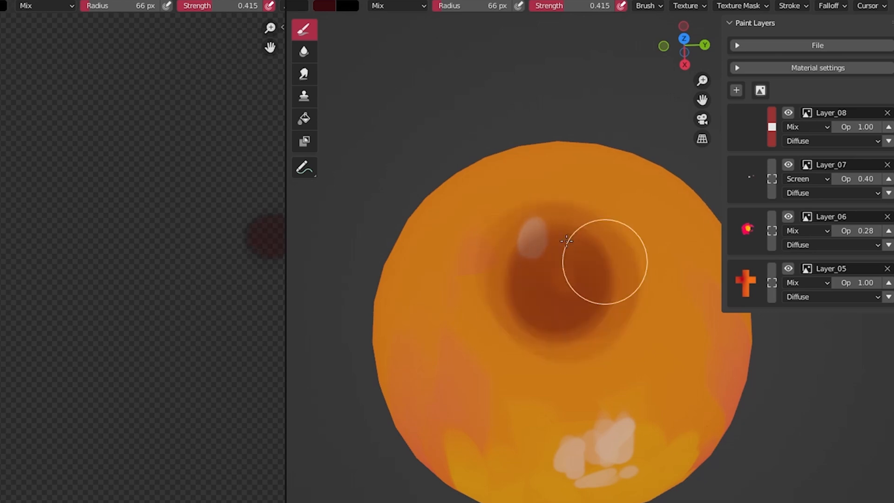
# - Change the blend mode of Layer_08, the topmost paint layer
pyautogui.click(814, 125)
pyautogui.click(820, 268)
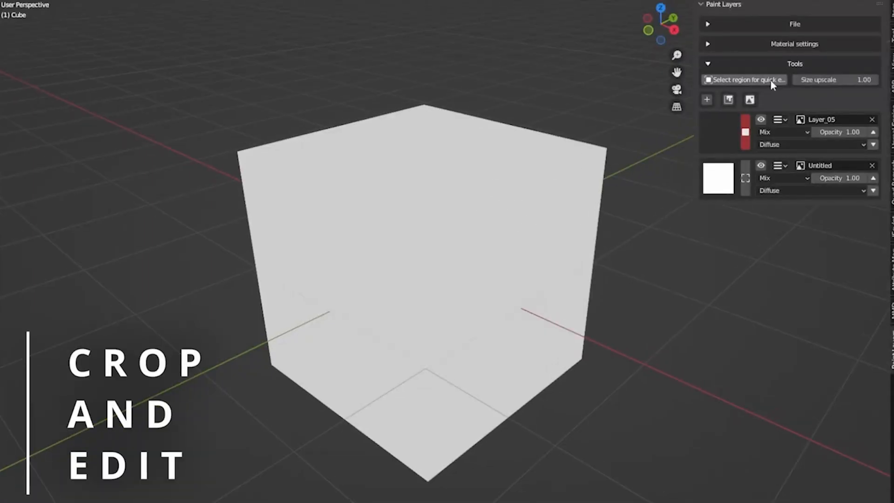
# - Capture regions around the cube for quick edit and add a paint layer above the captured background in Krita
pyautogui.moveTo(196, 56); pyautogui.dragTo(624, 501)
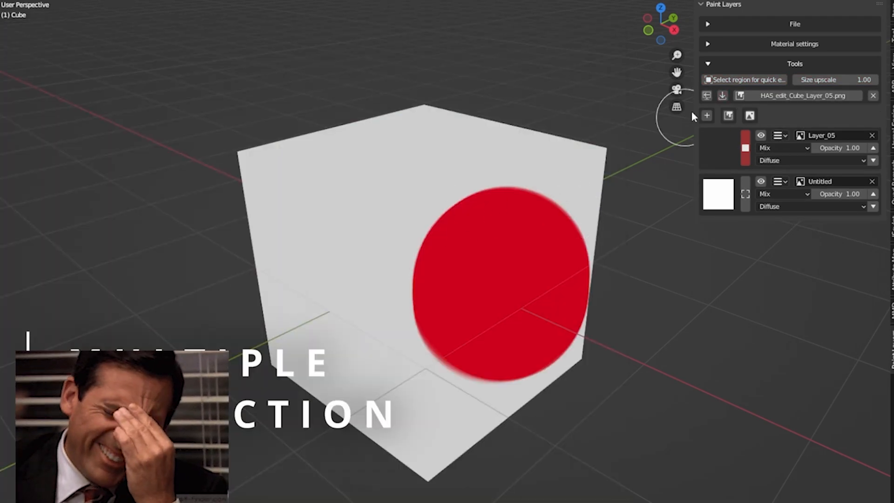
pyautogui.click(745, 80)
pyautogui.moveTo(632, 502); pyautogui.dragTo(632, 502)
pyautogui.click(483, 437)
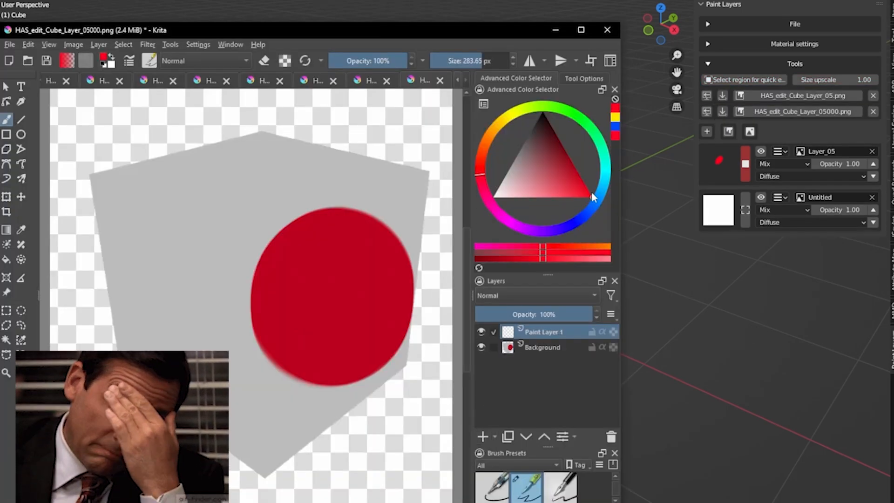
# - Paint a purple blob over the cube on the new layer with the background hidden, and project the edit onto the cube in Blender
pyautogui.click(551, 230)
pyautogui.moveTo(288, 207)
pyautogui.mouseDown()
pyautogui.moveTo(284, 232)
pyautogui.moveTo(222, 271)
pyautogui.mouseUp()
pyautogui.click(482, 347)
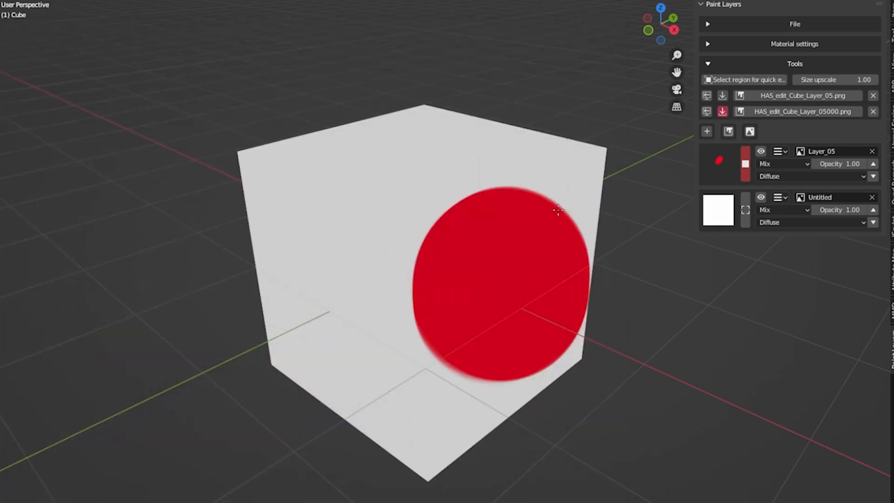
pyautogui.click(721, 96)
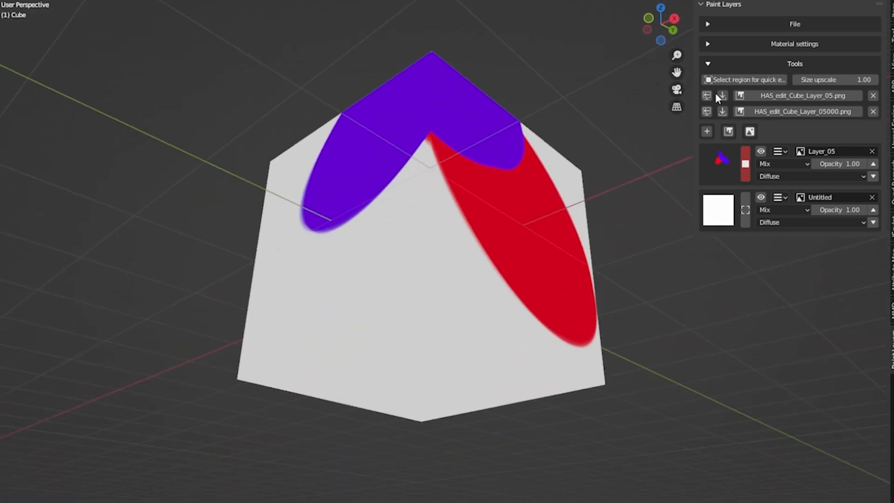
# - Capture the cube's purple and red view for quick edit and prepare a new paint layer with a magenta brush colour in Krita
pyautogui.click(727, 80)
pyautogui.moveTo(617, 74); pyautogui.dragTo(182, 456)
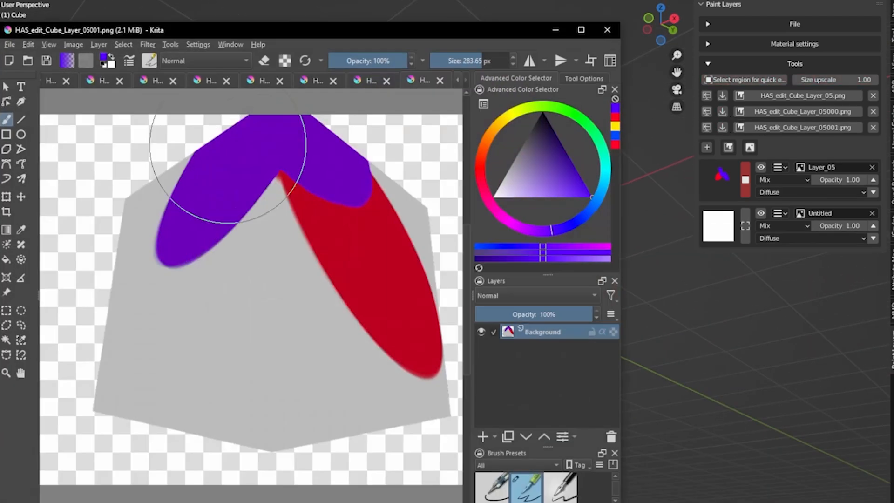
pyautogui.click(498, 213)
pyautogui.click(483, 437)
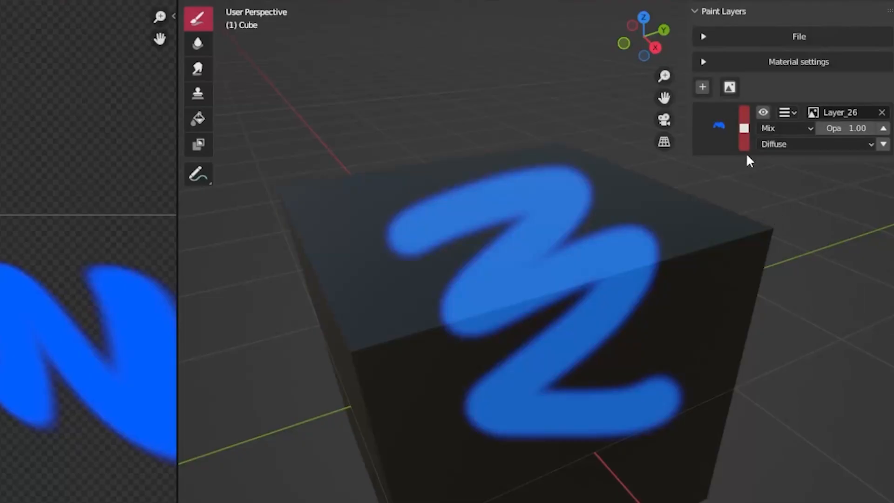
# - Add a layer above Layer_26 in Blender and set its type to Custom node
pyautogui.click(730, 87)
pyautogui.click(787, 112)
pyautogui.click(780, 142)
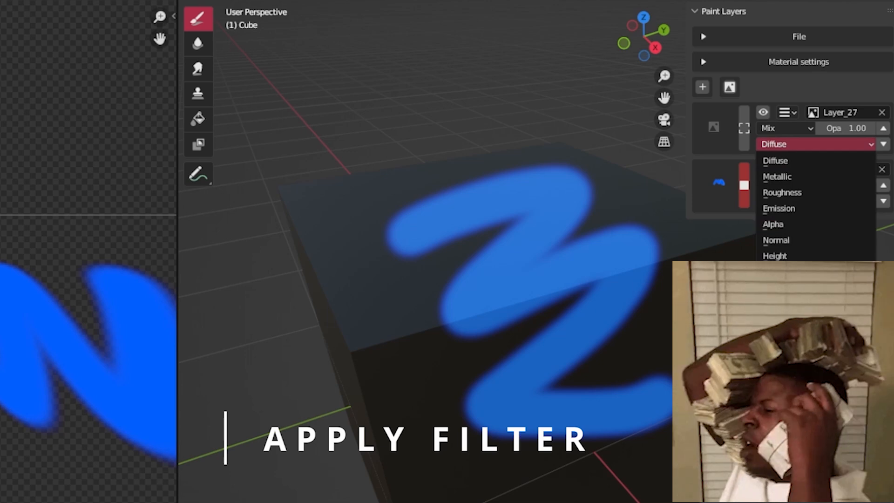
pyautogui.click(782, 319)
# - Choose the custom node, make it use UV with a strength of 0.200, and apply the filter layer to the blue stroke
pyautogui.click(803, 132)
pyautogui.click(813, 196)
pyautogui.click(805, 152)
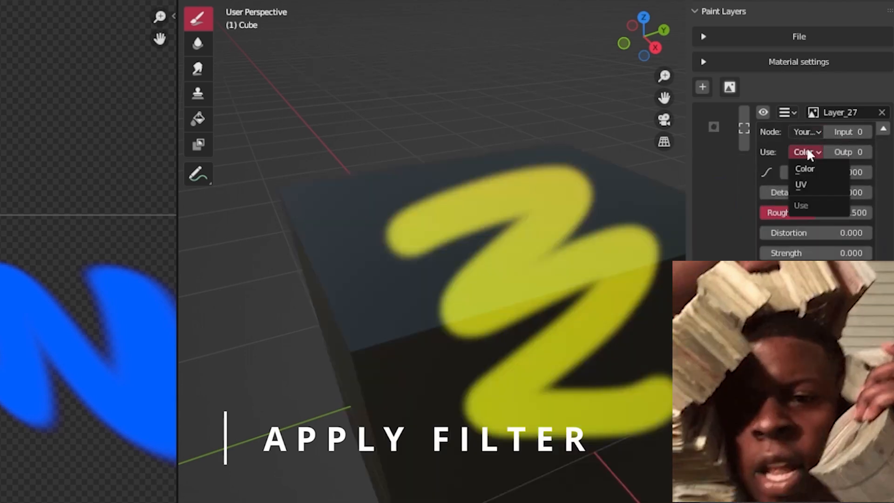
pyautogui.click(801, 184)
pyautogui.moveTo(791, 253)
pyautogui.mouseDown()
pyautogui.moveTo(819, 253)
pyautogui.moveTo(806, 252)
pyautogui.mouseUp()
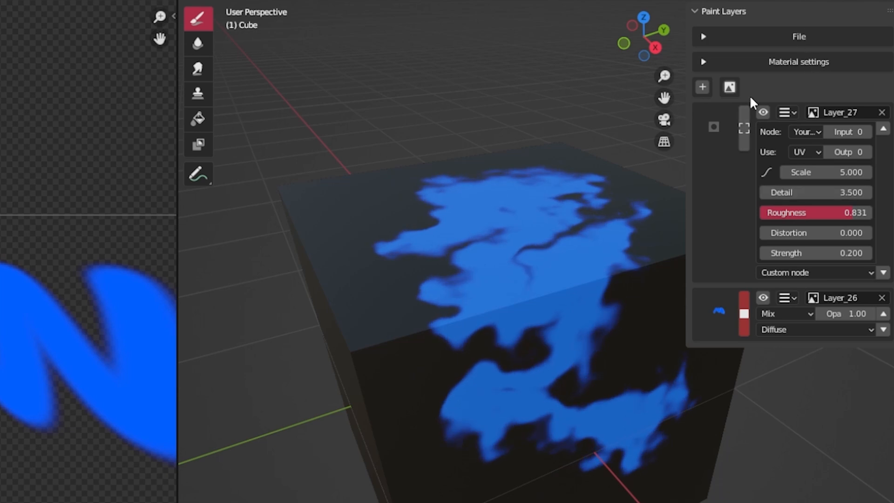
pyautogui.click(787, 113)
pyautogui.click(791, 127)
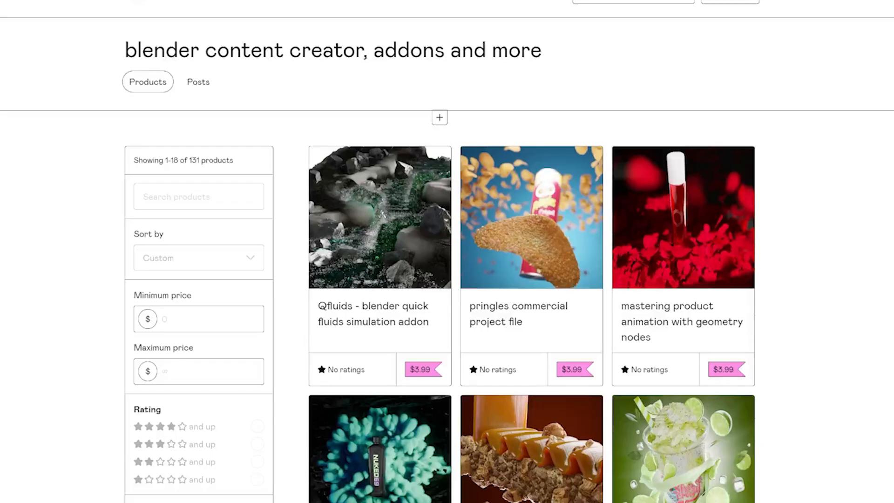
# - Browse the product listings of the Blender content creator's online store
pyautogui.scroll(-10, 447, 261)
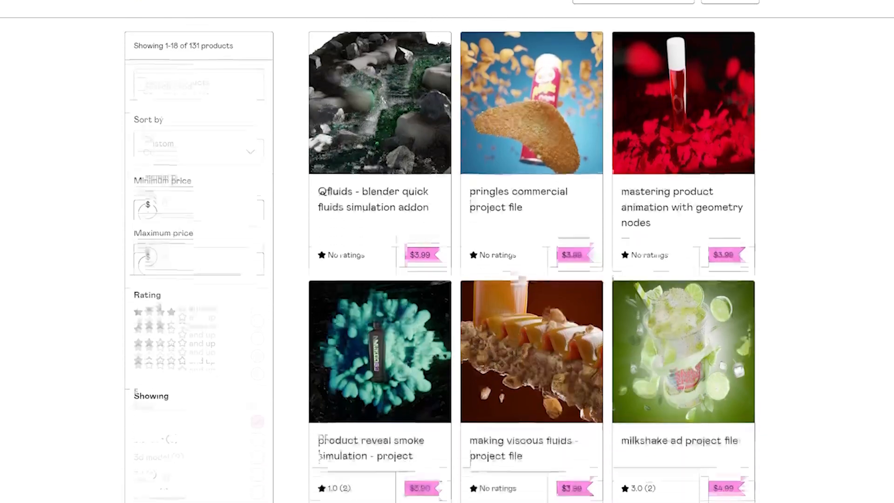
pyautogui.scroll(-20, 447, 261)
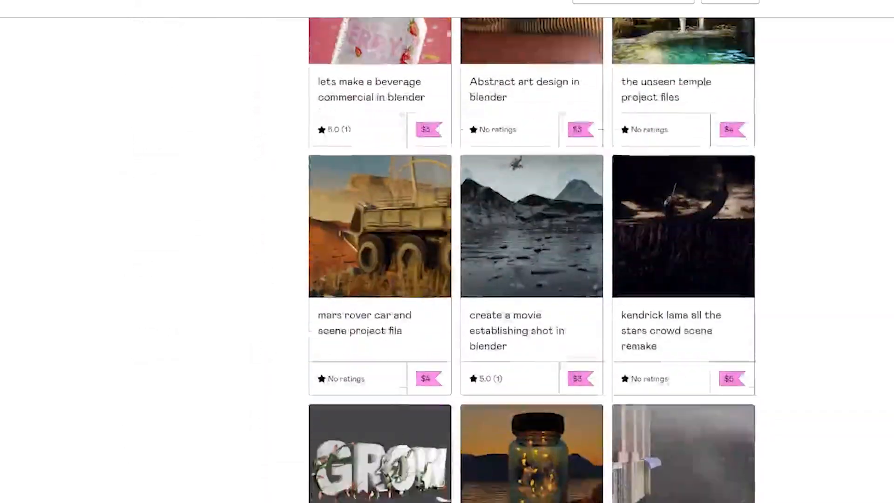
pyautogui.scroll(-20, 448, 261)
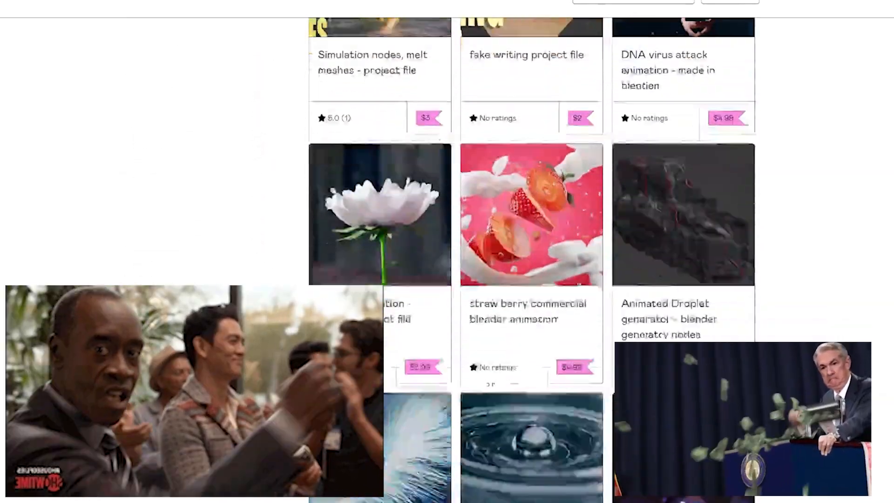
pyautogui.scroll(-20, 448, 261)
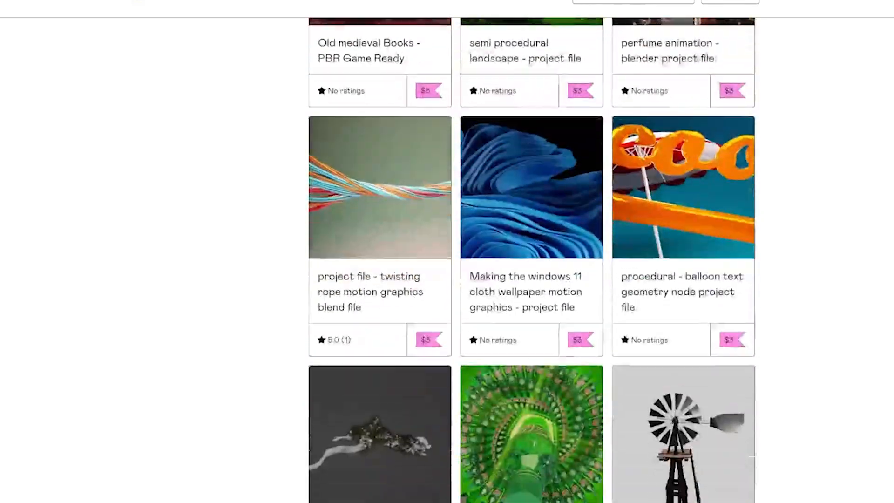
pyautogui.scroll(-16, 447, 261)
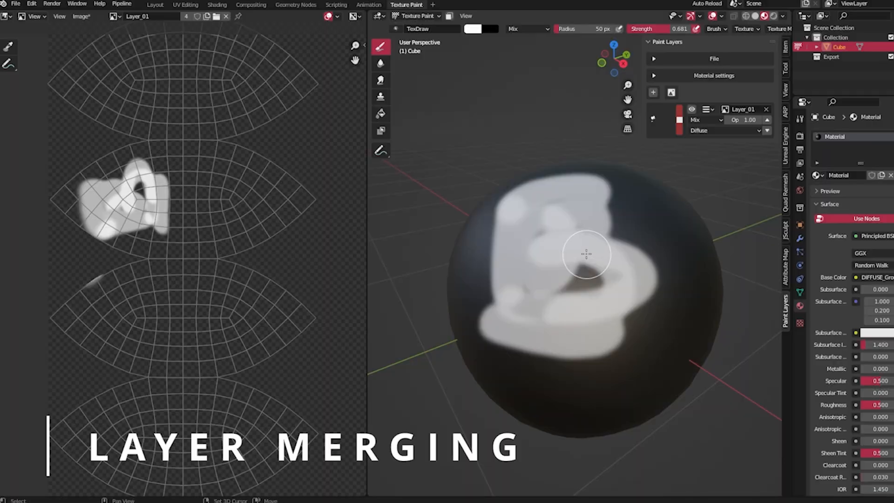
# - Paint more white strokes over the sphere's front on Layer_01 and add a new active layer above it
pyautogui.moveTo(587, 254)
pyautogui.mouseDown()
pyautogui.moveTo(539, 323)
pyautogui.moveTo(652, 343)
pyautogui.mouseUp()
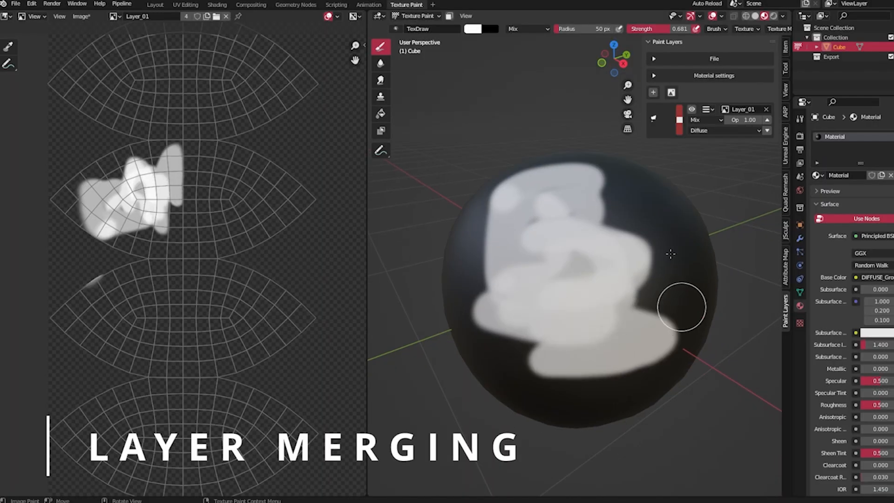
pyautogui.moveTo(680, 305); pyautogui.dragTo(669, 313, button='middle')
pyautogui.click(653, 95)
pyautogui.click(680, 120)
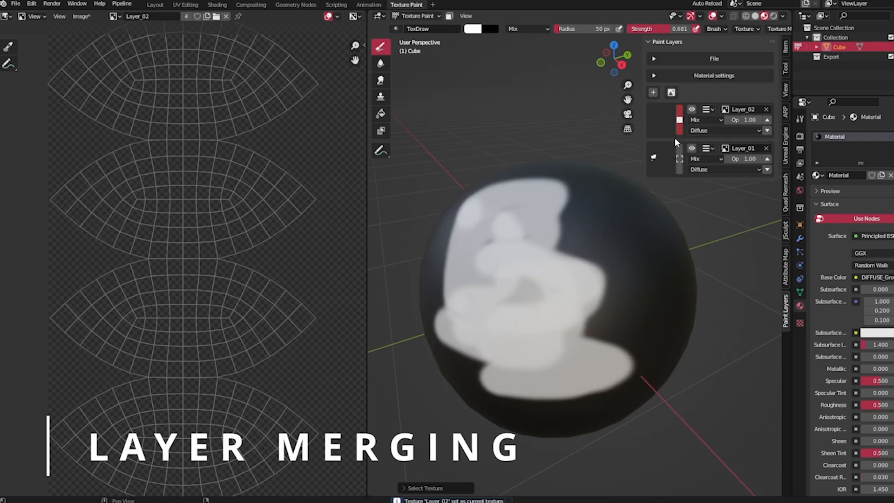
# - Paint blue strokes over the white area of the sphere on Layer_02 and combine it with the layer below
pyautogui.click(473, 29)
pyautogui.click(536, 59)
pyautogui.moveTo(580, 187)
pyautogui.mouseDown()
pyautogui.moveTo(537, 236)
pyautogui.moveTo(558, 327)
pyautogui.mouseUp()
pyautogui.moveTo(540, 228)
pyautogui.mouseDown()
pyautogui.moveTo(556, 340)
pyautogui.moveTo(625, 326)
pyautogui.moveTo(606, 321)
pyautogui.mouseUp()
pyautogui.click(707, 109)
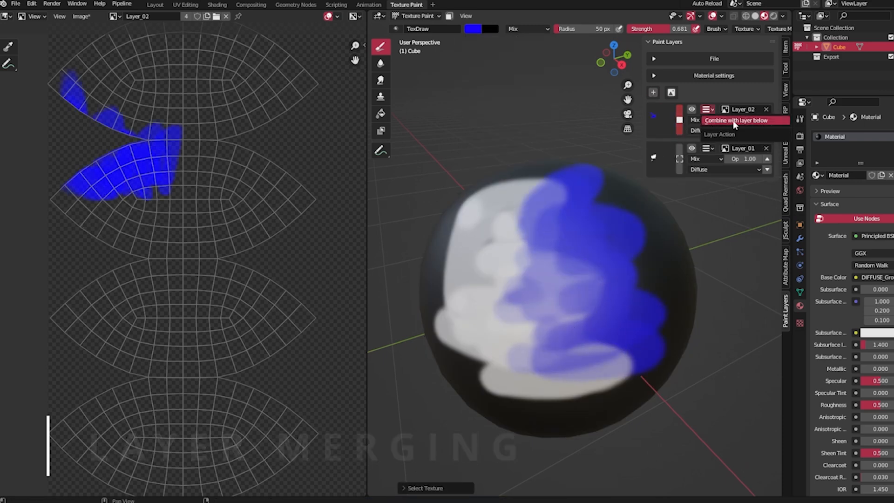
pyautogui.click(734, 120)
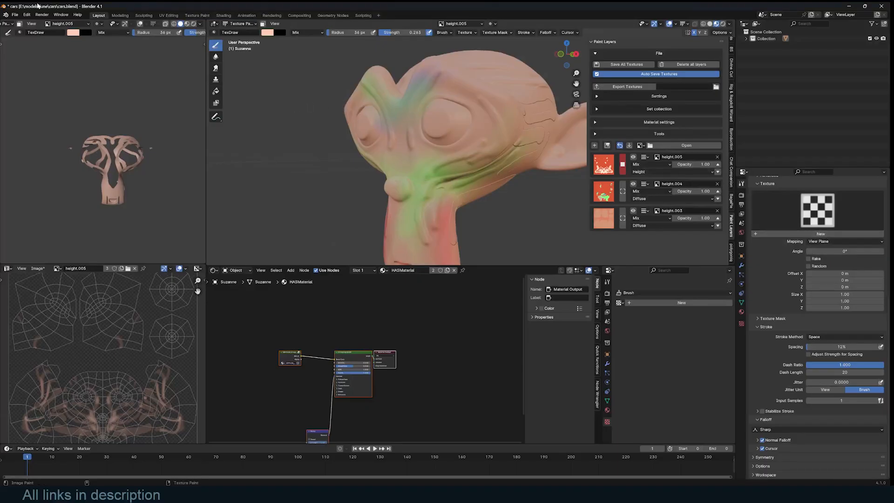
# - Install the HAS Paint Layers add-on from the Programs folder in Downloads and filter the add-on list for "has"
pyautogui.click(27, 15)
pyautogui.click(56, 110)
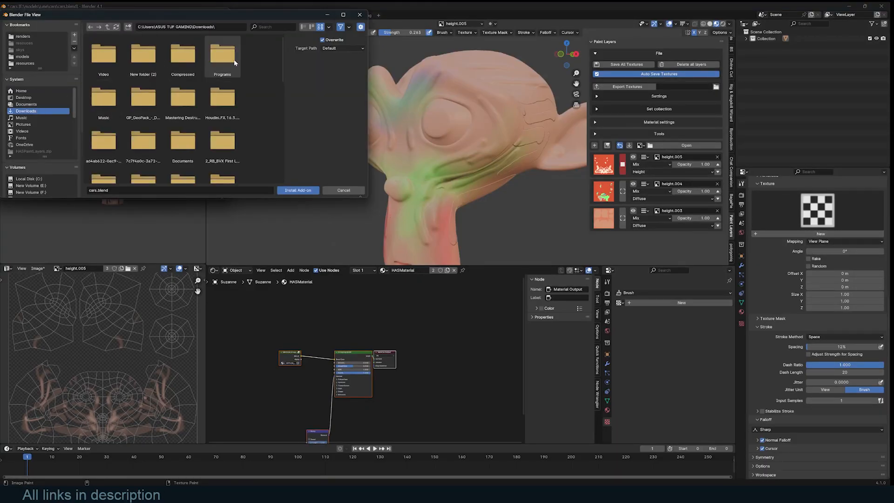
pyautogui.doubleClick(224, 56)
pyautogui.scroll(-3, 140, 107)
pyautogui.doubleClick(106, 126)
pyautogui.click(191, 33)
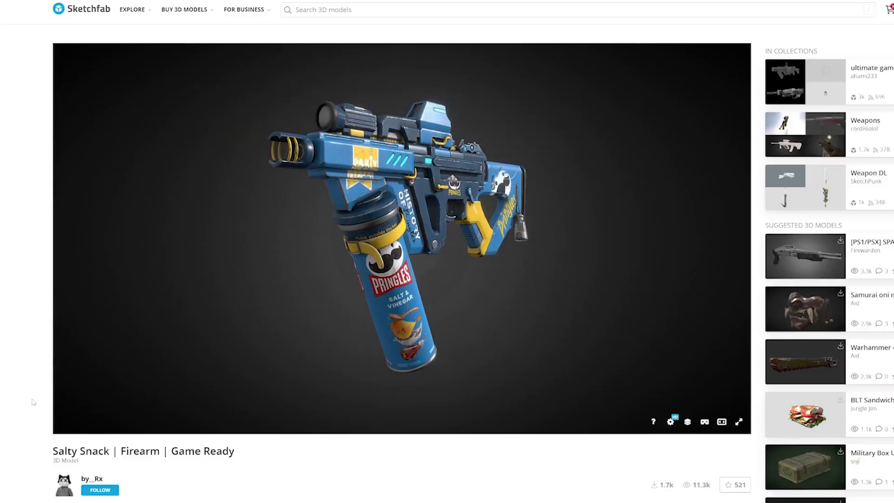
# - Review the Salty Snack firearm's description on Sketchfab and inspect its 3D preview from another angle
pyautogui.scroll(-3, 52, 393)
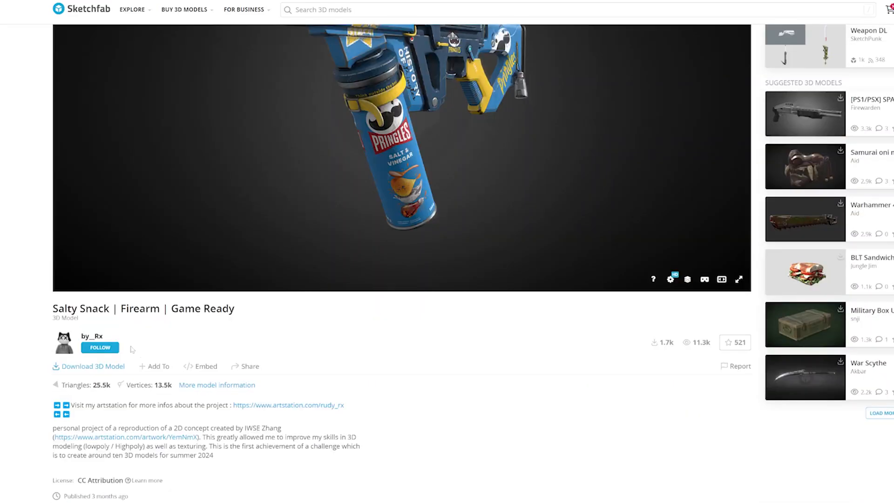
pyautogui.moveTo(132, 349); pyautogui.dragTo(79, 336)
pyautogui.scroll(3, 48, 262)
pyautogui.moveTo(186, 229); pyautogui.dragTo(323, 244)
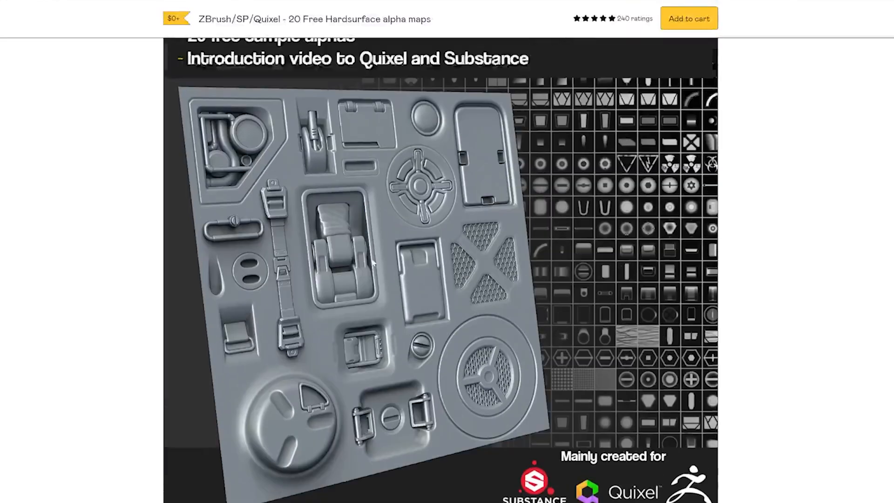
# - Read through the product page of the 20 Free Hardsurface alpha maps
pyautogui.scroll(-7, 326, 275)
pyautogui.scroll(-2, 363, 272)
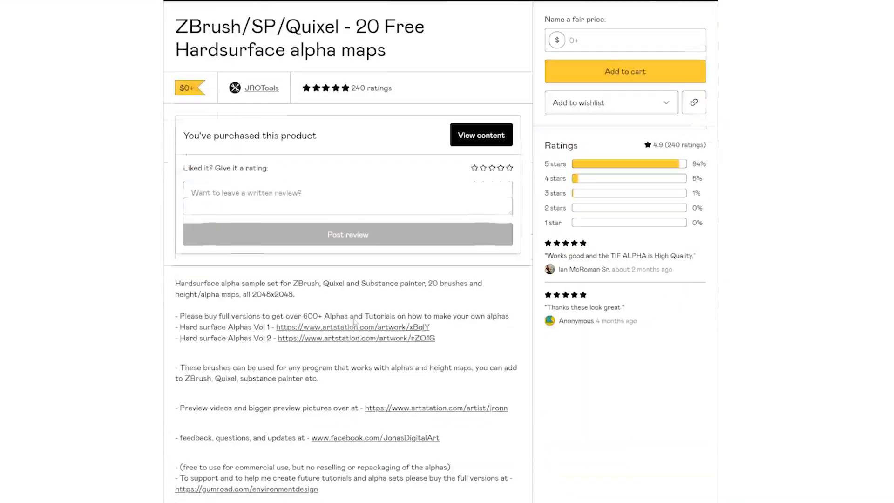
pyautogui.scroll(10, 351, 310)
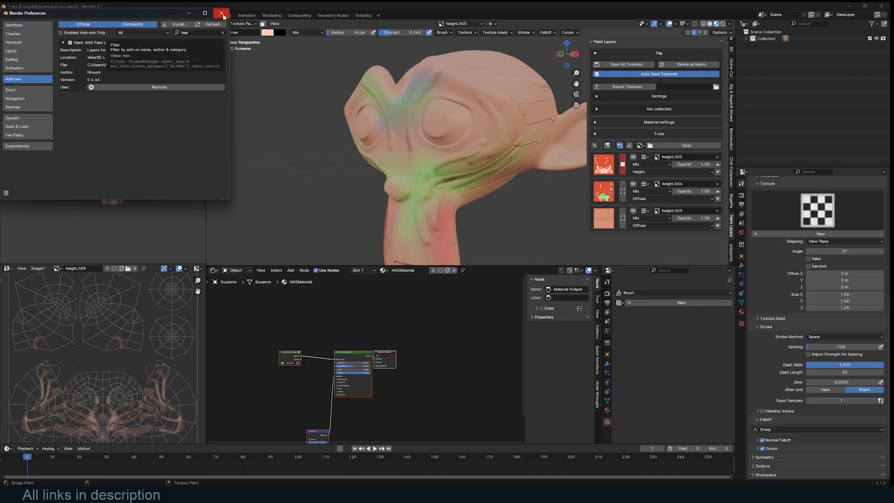
# - Close Blender's preferences and create a blank black 1024 × 1024 image with alpha as the gun material's first layer
pyautogui.click(223, 14)
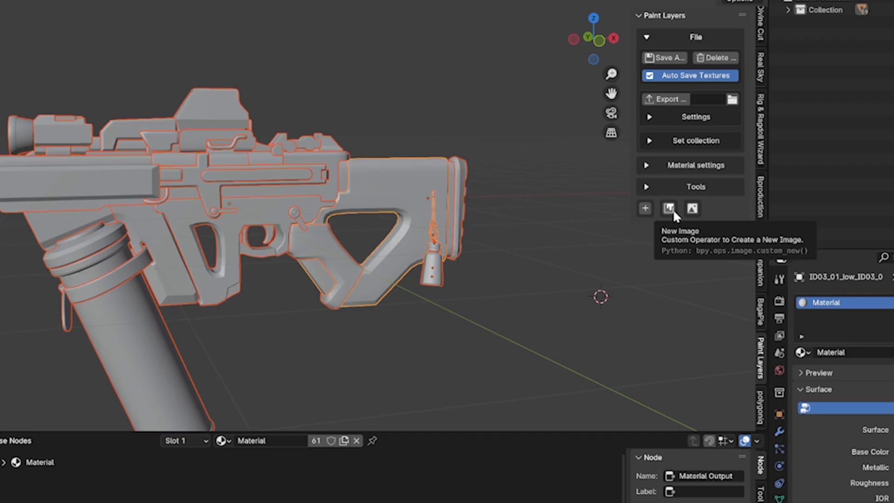
pyautogui.click(682, 146)
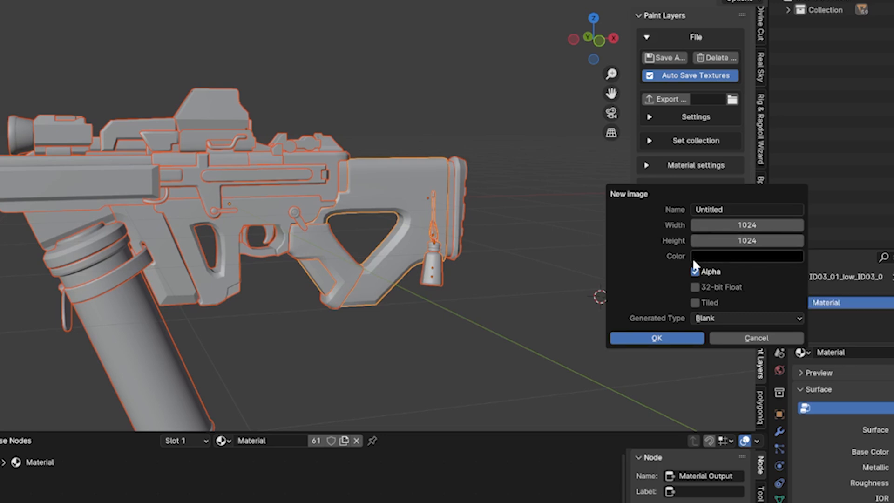
pyautogui.click(714, 255)
pyautogui.moveTo(770, 72); pyautogui.dragTo(779, 63)
pyautogui.click(657, 338)
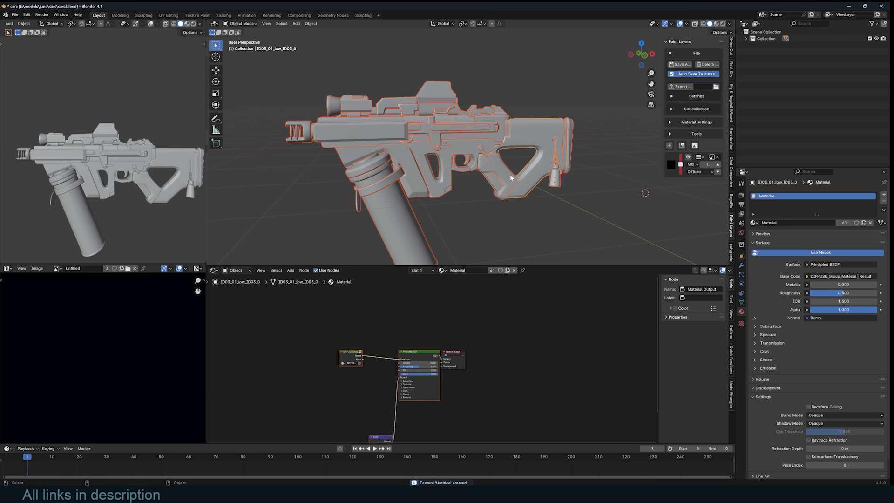
# - Show the gun in Material Preview shading and widen the sidebar holding the paint layers
pyautogui.click(717, 24)
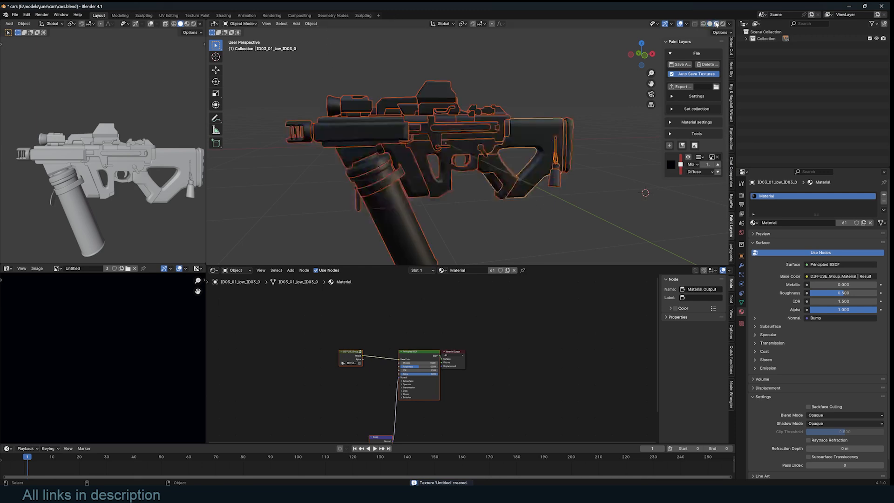
pyautogui.scroll(5, 543, 82)
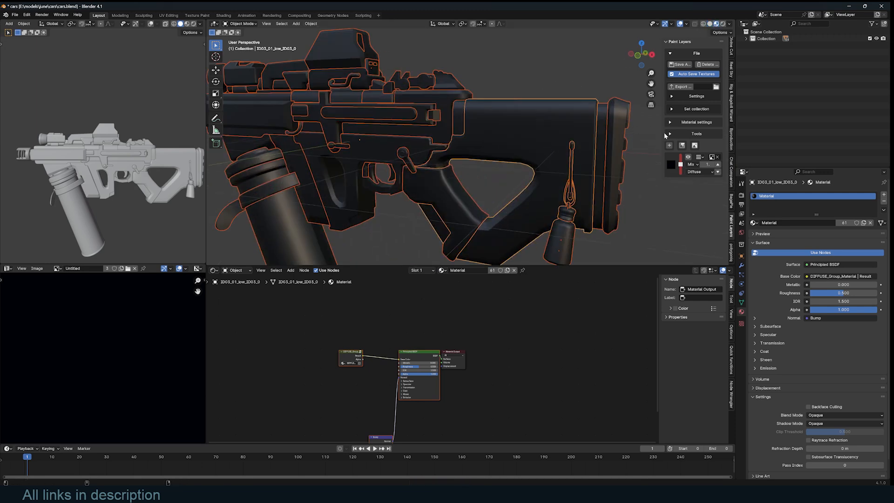
pyautogui.moveTo(663, 132); pyautogui.dragTo(589, 133)
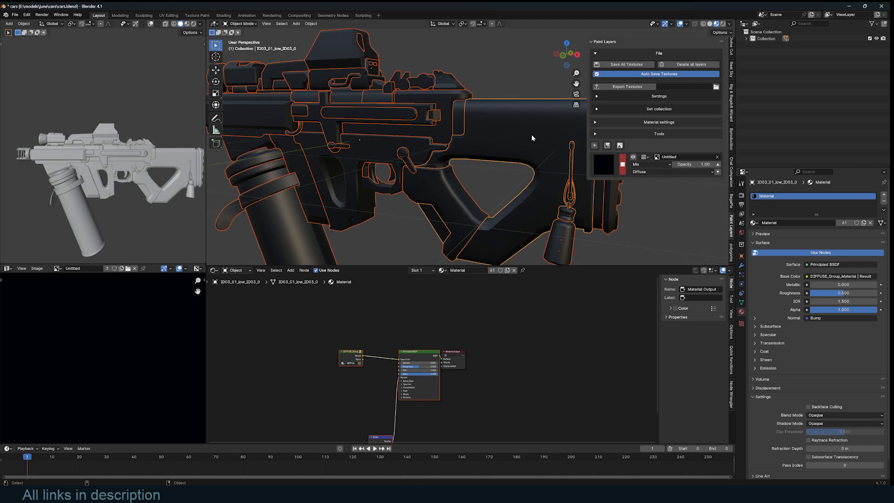
# - Switch the gun's stock to Texture Paint mode and paint a white stroke across its side
pyautogui.scroll(-3, 518, 132)
pyautogui.scroll(3, 504, 133)
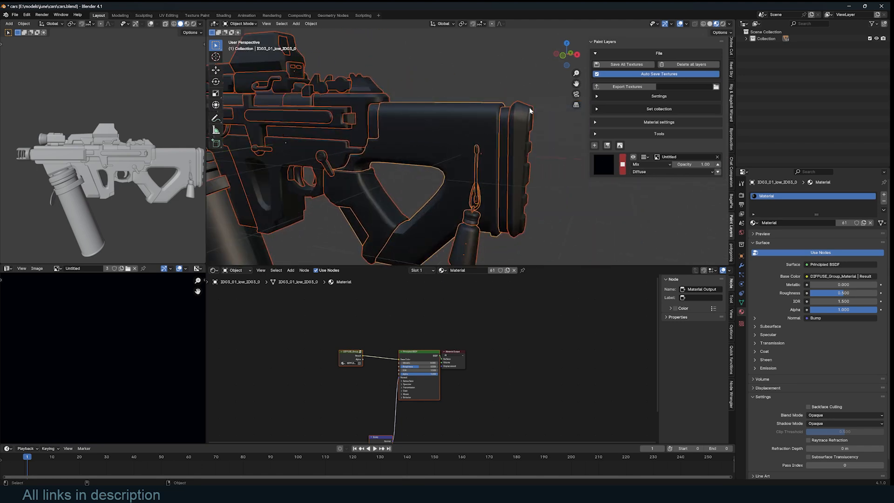
pyautogui.click(455, 126)
pyautogui.click(240, 23)
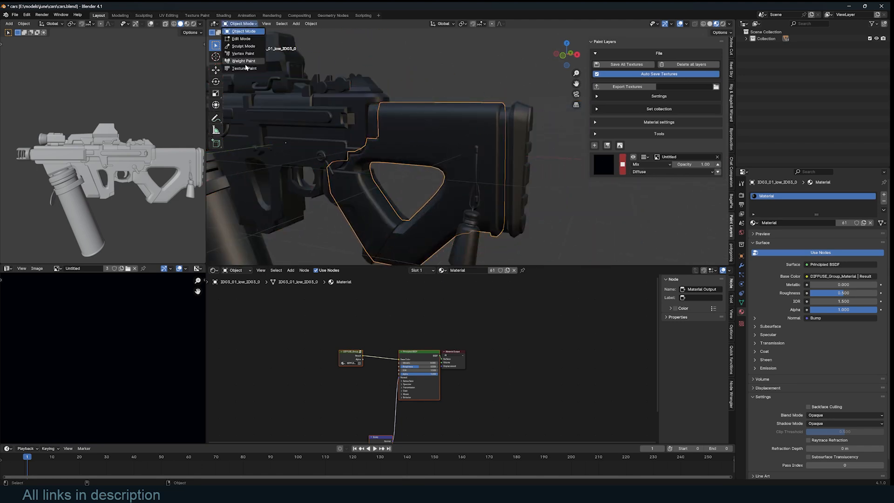
pyautogui.click(244, 71)
pyautogui.moveTo(479, 148); pyautogui.dragTo(445, 148)
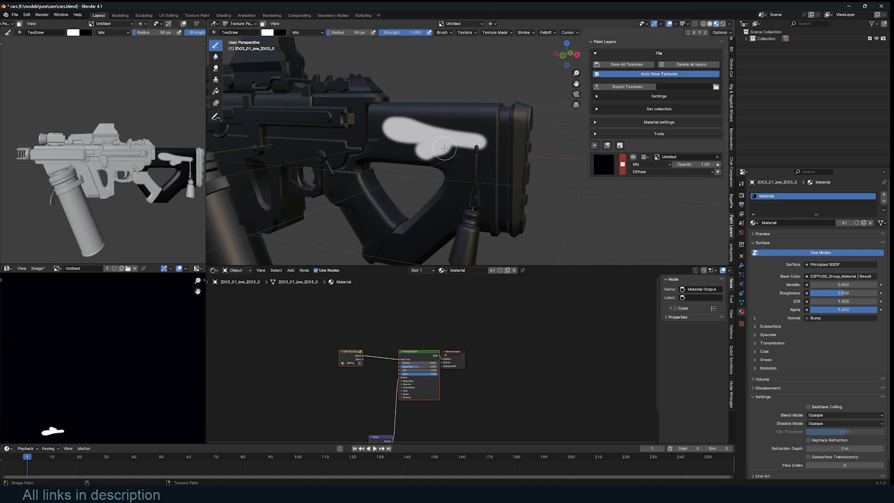
# - Undo the white stroke on the gun's stock and return to Object Mode
pyautogui.hotkey('ctrl', 'z')
pyautogui.click(242, 24)
pyautogui.click(251, 33)
pyautogui.scroll(-4, 256, 40)
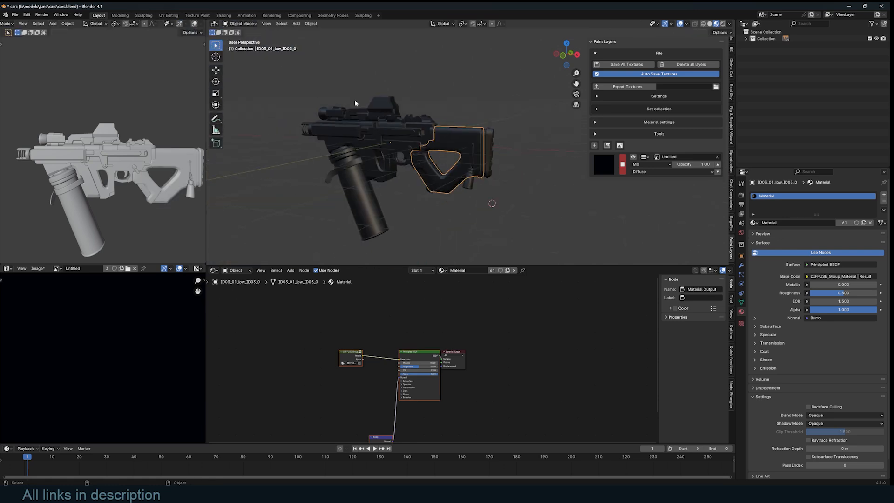
# - Try a white stroke across the stock in Texture Paint mode again and go back to Object Mode
pyautogui.scroll(1, 256, 40)
pyautogui.click(242, 23)
pyautogui.click(244, 64)
pyautogui.click(248, 24)
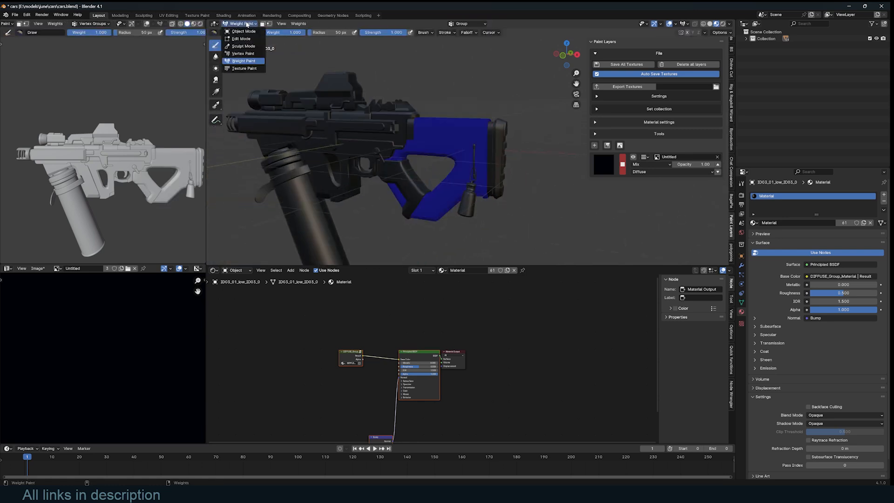
pyautogui.click(243, 68)
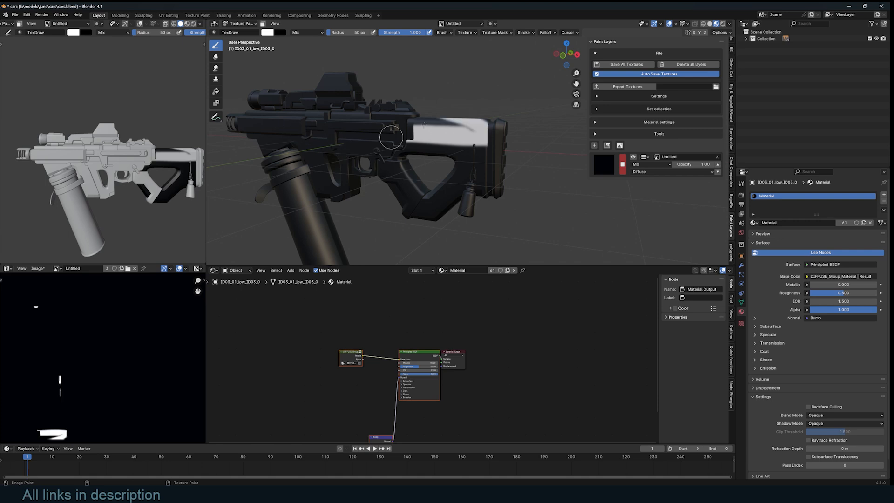
pyautogui.click(236, 24)
pyautogui.click(238, 33)
# - Show the gun's parts in Solid shading with random colours and join them all into one object
pyautogui.scroll(-3, 345, 89)
pyautogui.press('z')
pyautogui.scroll(1, 419, 93)
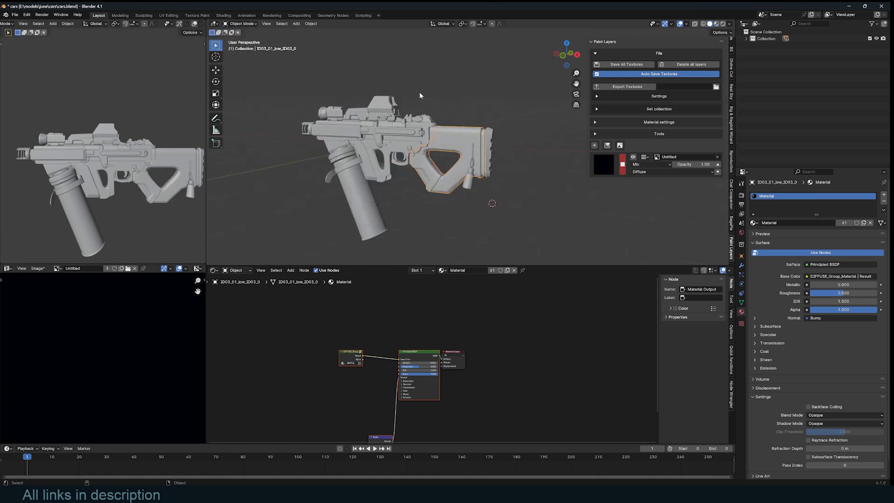
pyautogui.press('q')
pyautogui.click(469, 94)
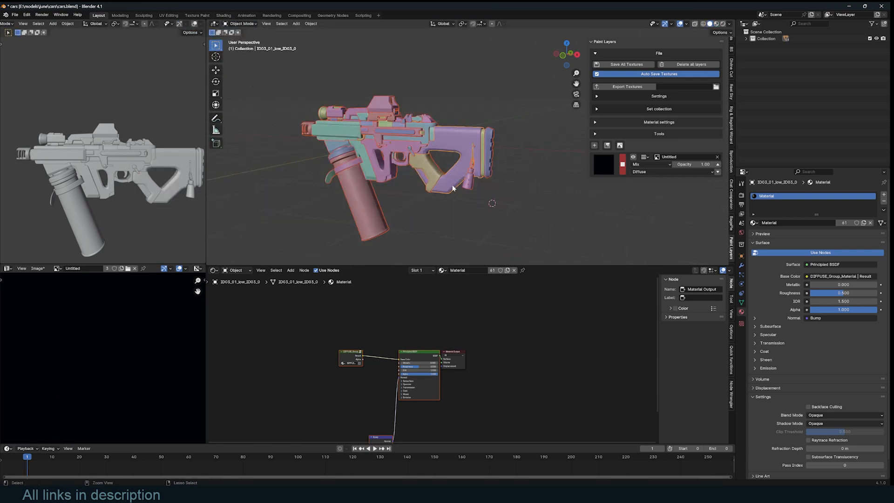
pyautogui.hotkey('ctrl', 'j')
# - Switch the joined gun to Texture Paint mode, test a white stroke across its whole side and undo it
pyautogui.click(240, 24)
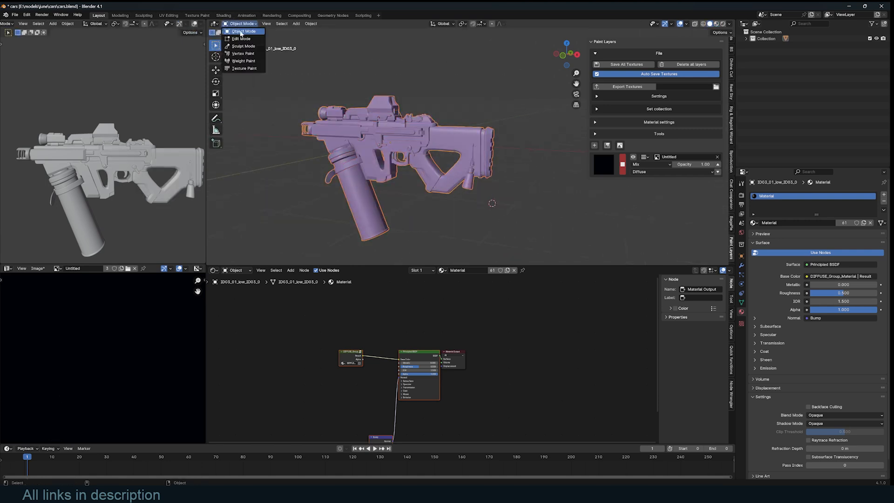
pyautogui.click(244, 69)
pyautogui.scroll(3, 494, 145)
pyautogui.moveTo(494, 144)
pyautogui.mouseDown()
pyautogui.moveTo(373, 140)
pyautogui.moveTo(553, 146)
pyautogui.mouseUp()
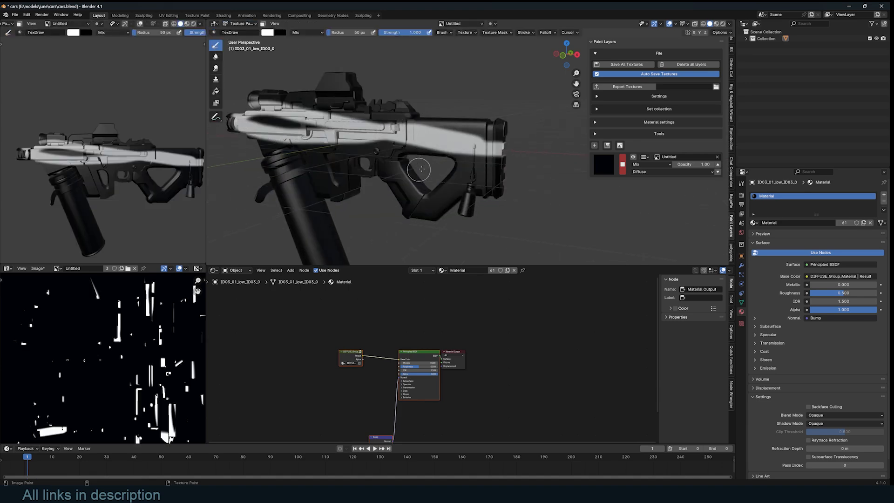
pyautogui.hotkey('ctrl', 'z')
# - Pack all of the gun's UV islands with the Exact Shape (Concave) method and a 0.001 margin
pyautogui.scroll(2, 466, 165)
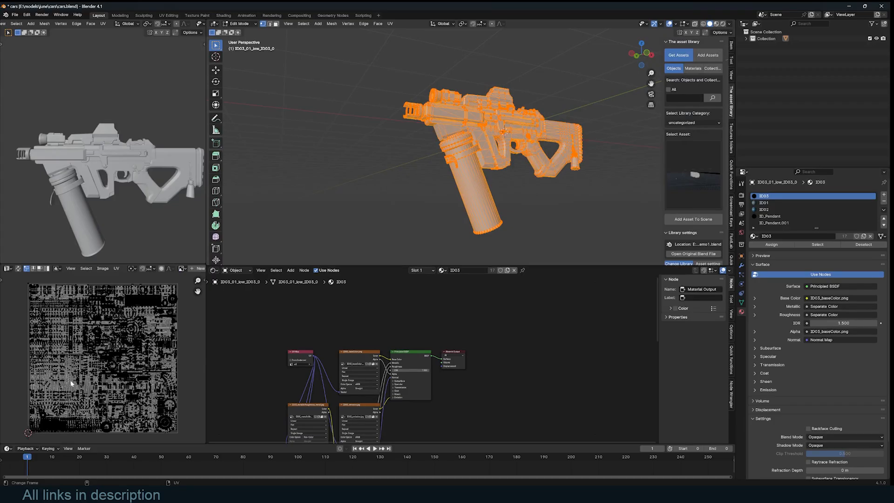
pyautogui.scroll(3, 71, 383)
pyautogui.scroll(-4, 88, 370)
pyautogui.press('a')
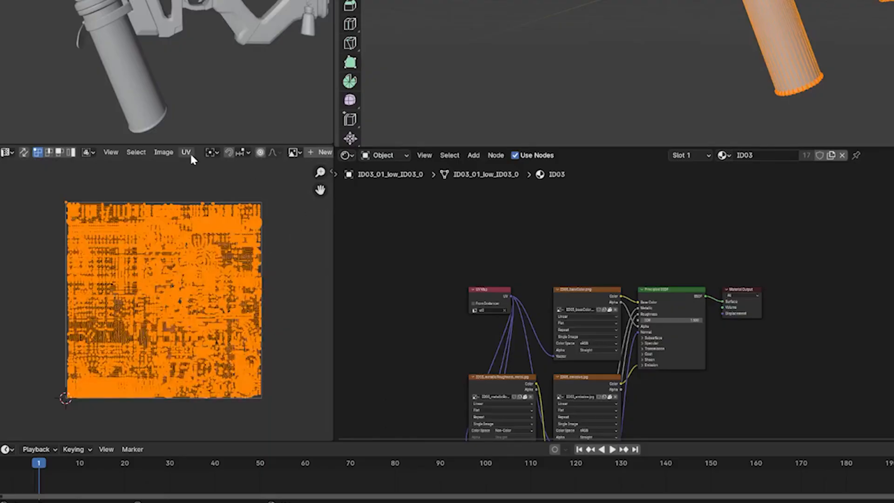
pyautogui.click(186, 152)
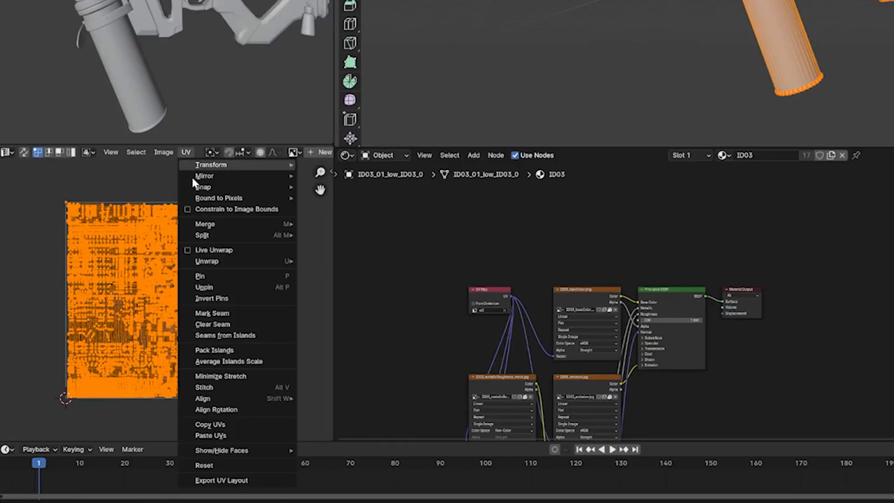
pyautogui.click(252, 350)
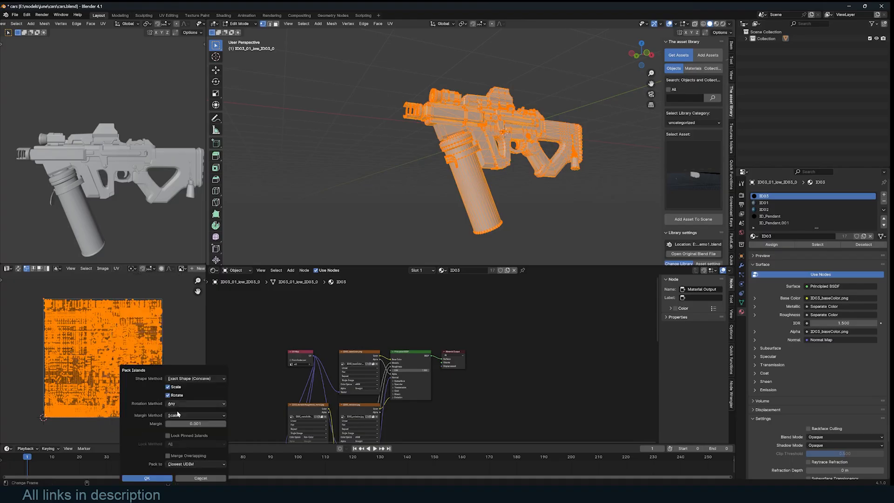
pyautogui.click(146, 477)
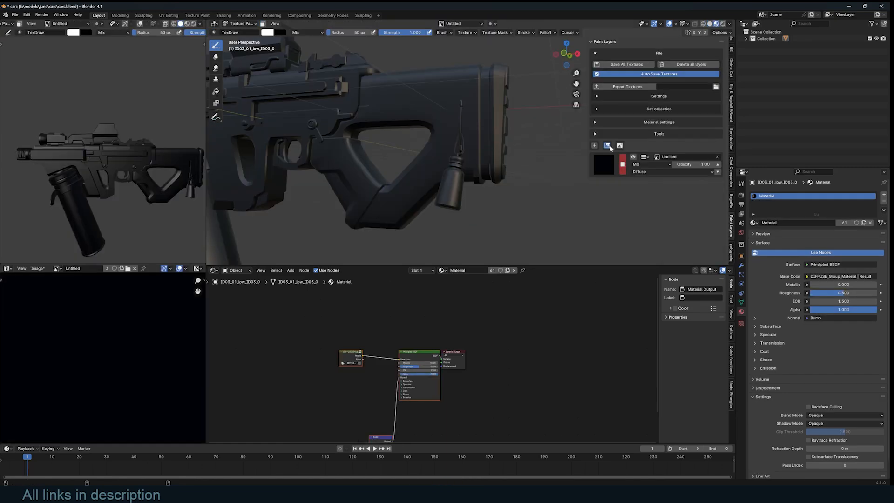
# - Start a new image for another paint layer and make its colour fully transparent with alpha 0
pyautogui.click(609, 147)
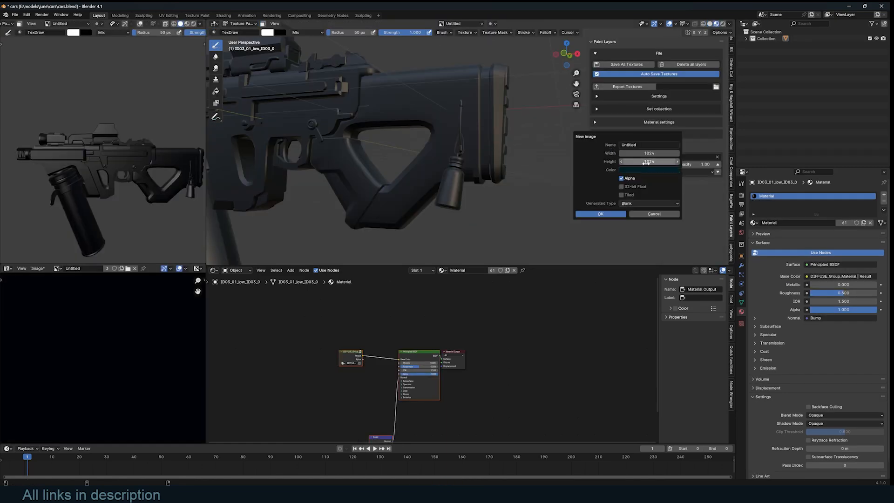
pyautogui.click(661, 169)
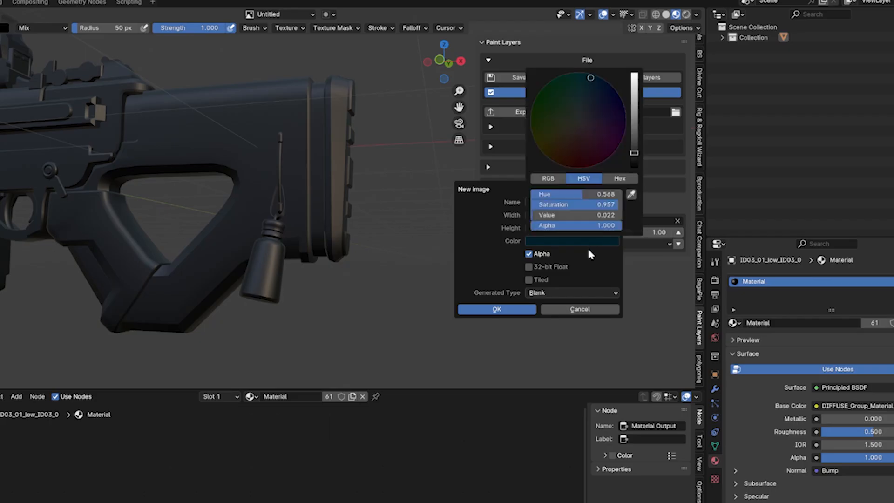
pyautogui.click(668, 169)
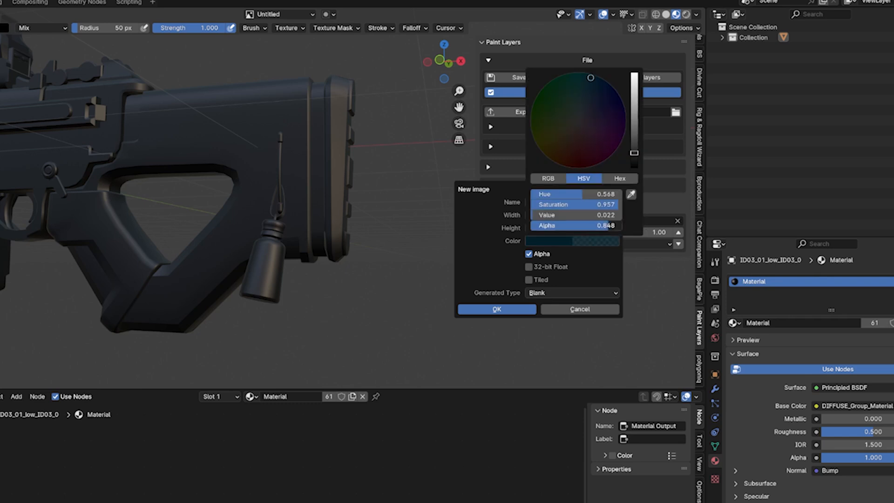
pyautogui.moveTo(609, 226); pyautogui.dragTo(517, 224)
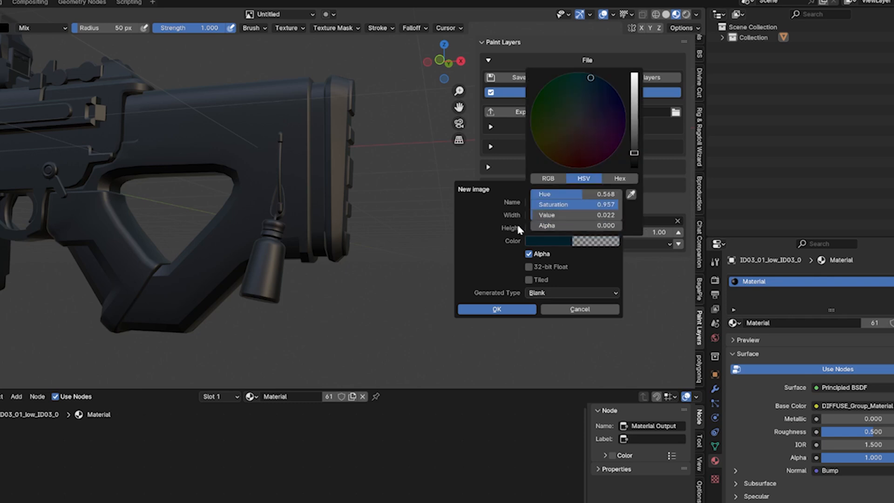
# - Name the new image height, set its size to 2048 × 2048 and create the layer
pyautogui.click(553, 203)
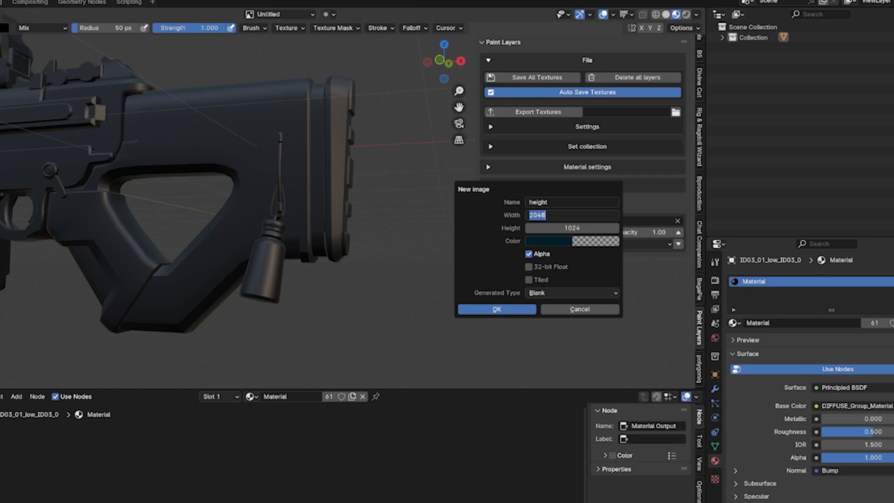
pyautogui.press('Tab')
pyautogui.write('2048')
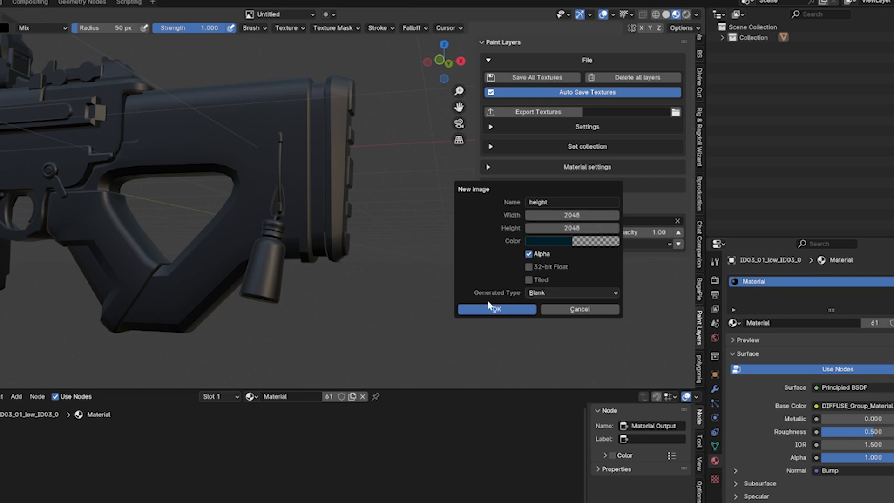
pyautogui.click(494, 309)
# - Try white strokes along the stock and receiver on the height layer, and undo them
pyautogui.moveTo(359, 184); pyautogui.dragTo(359, 210, button='middle')
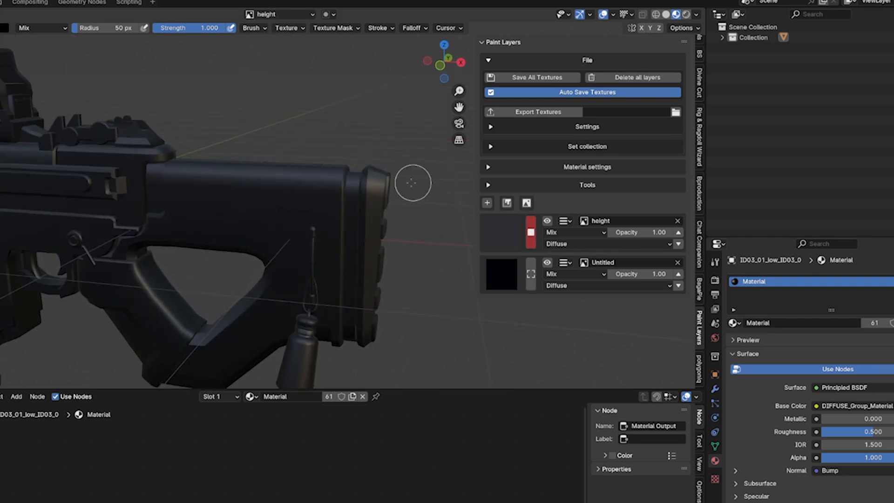
pyautogui.moveTo(184, 172); pyautogui.dragTo(335, 194)
pyautogui.moveTo(46, 155); pyautogui.dragTo(171, 173)
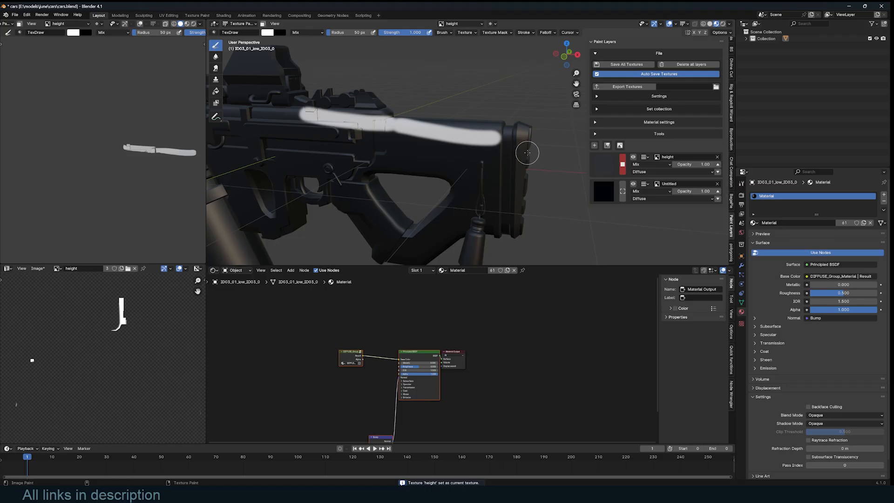
pyautogui.hotkey('ctrl', 'z')
pyautogui.hotkey('ctrl', 'z')
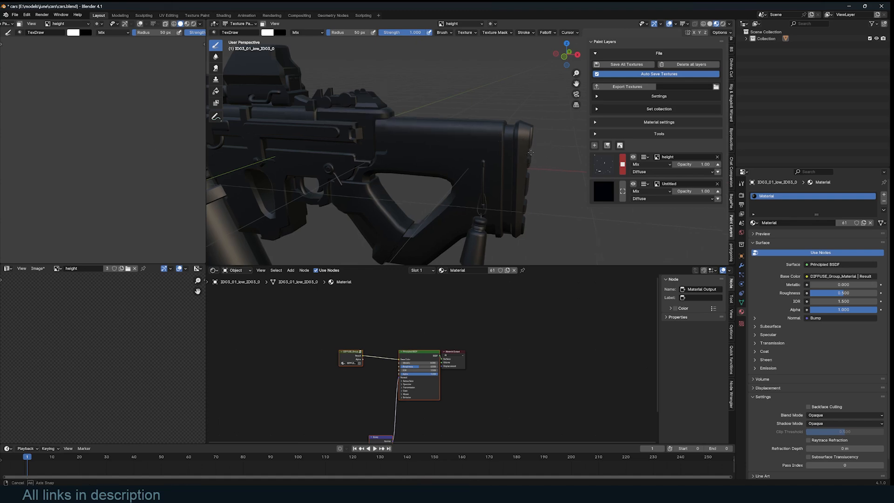
# - Change the height layer's texture type to Height and paint a stroke along the stock's upper side
pyautogui.moveTo(544, 149); pyautogui.dragTo(533, 154, button='middle')
pyautogui.click(639, 171)
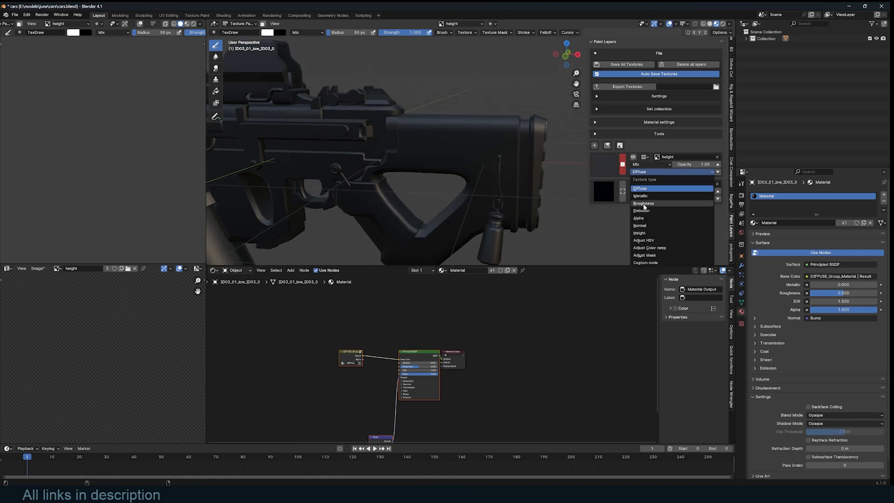
pyautogui.click(652, 232)
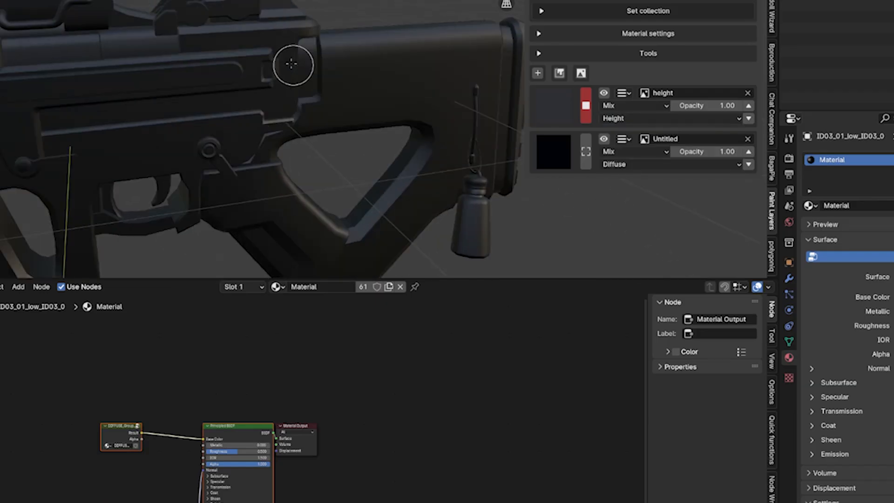
pyautogui.moveTo(343, 64); pyautogui.dragTo(460, 57)
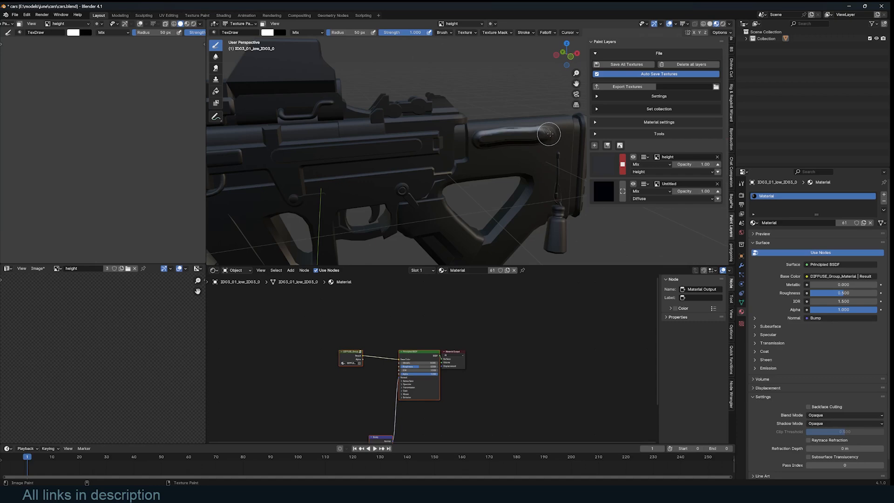
pyautogui.moveTo(460, 57); pyautogui.dragTo(382, 79, button='middle')
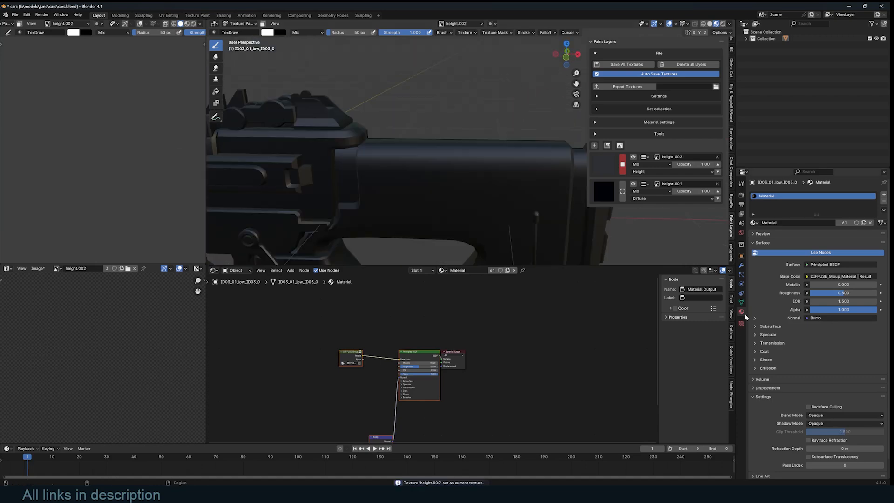
# - Create a new Image or Movie brush texture and load all the JRO_Sample alpha JPEGs into it as an image sequence
pyautogui.click(790, 379)
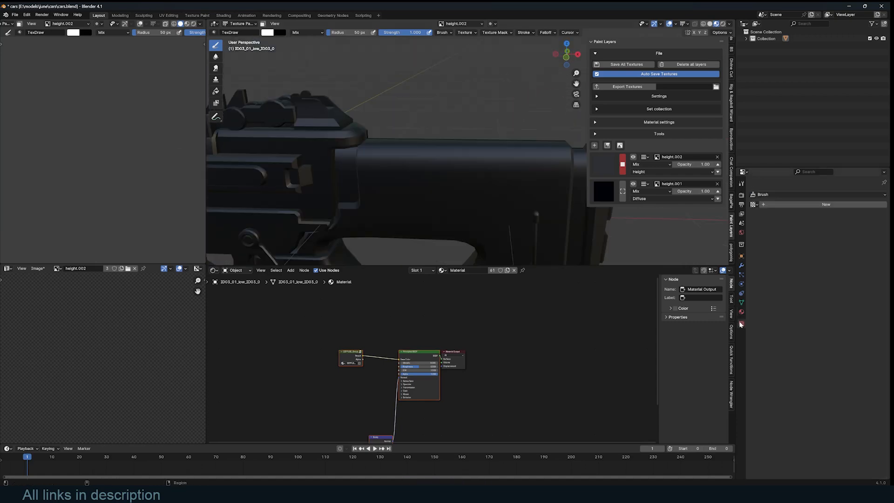
pyautogui.click(840, 205)
pyautogui.click(874, 215)
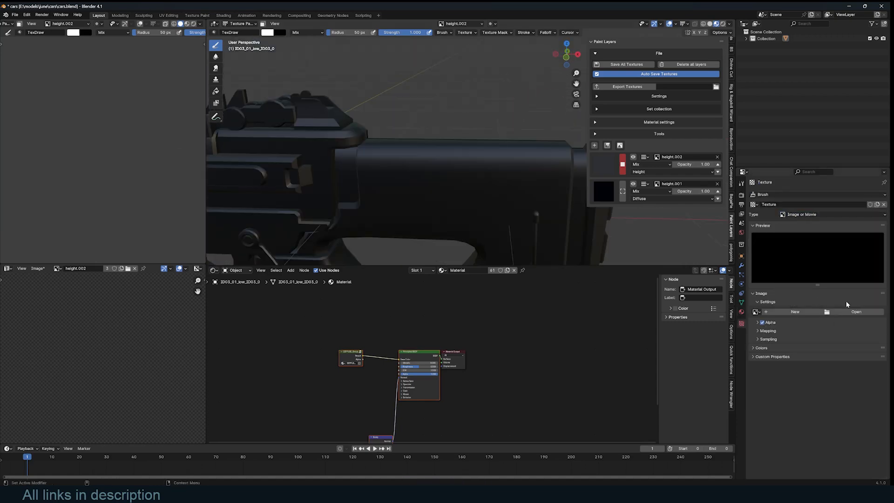
pyautogui.click(855, 312)
pyautogui.doubleClick(372, 202)
pyautogui.doubleClick(377, 200)
pyautogui.click(368, 195)
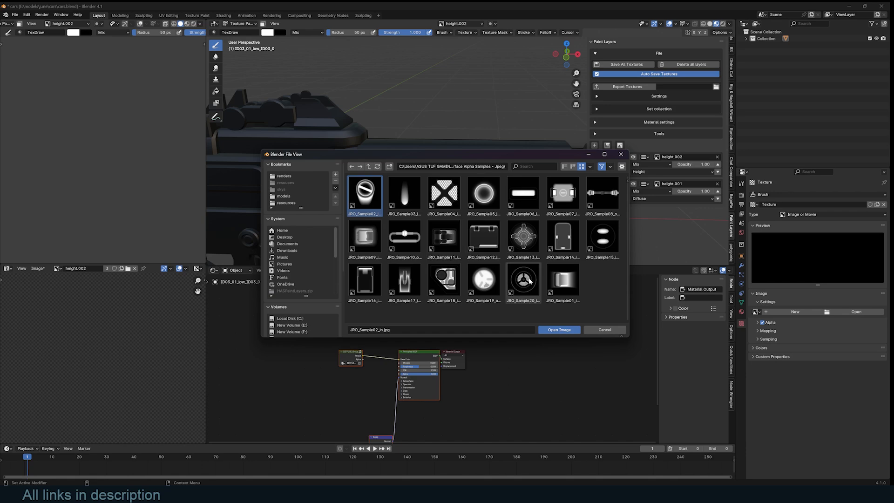
pyautogui.click(589, 294)
pyautogui.press('a')
pyautogui.click(559, 329)
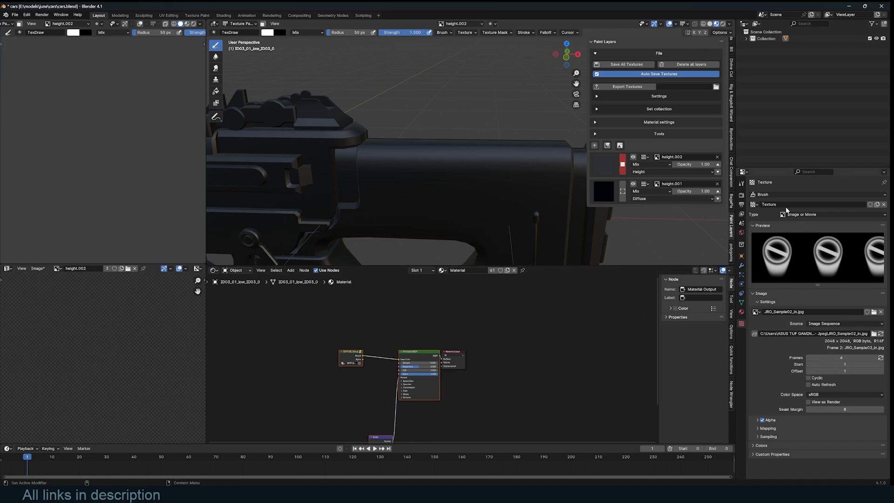
# - Expand the brush's texture settings and split the node editor to add a second Properties editor showing the Texture properties
pyautogui.click(742, 184)
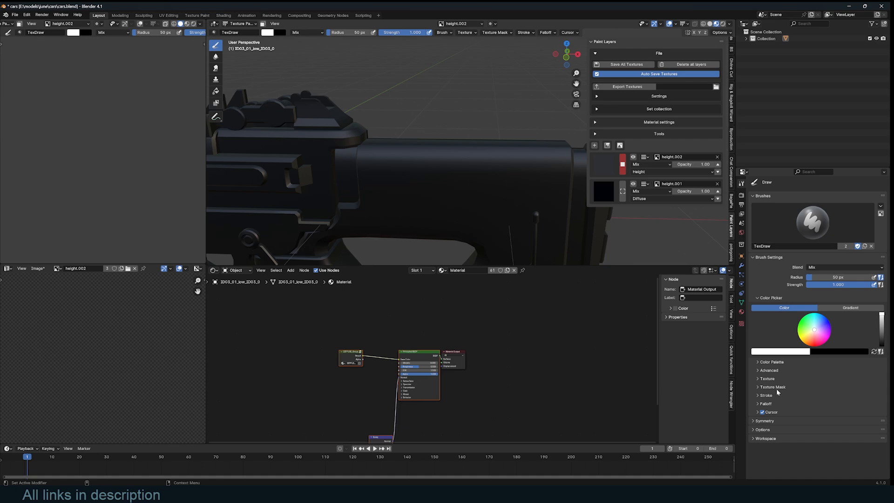
pyautogui.click(767, 379)
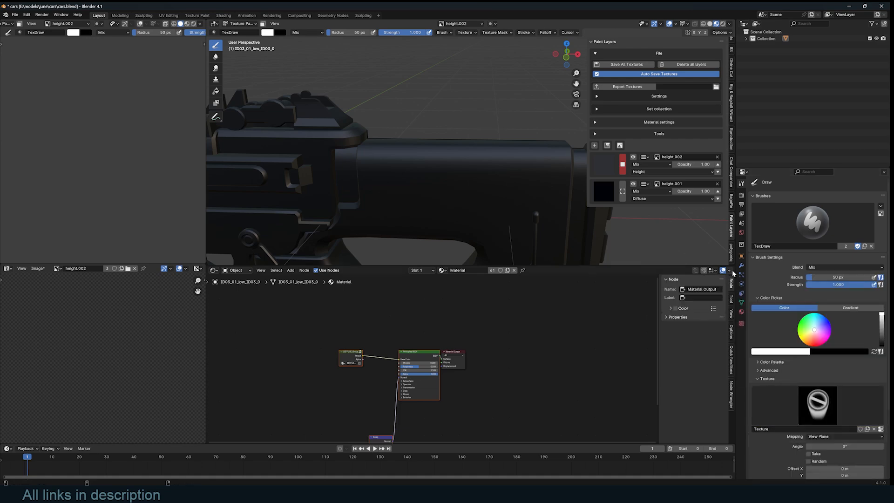
pyautogui.moveTo(735, 267); pyautogui.dragTo(598, 270)
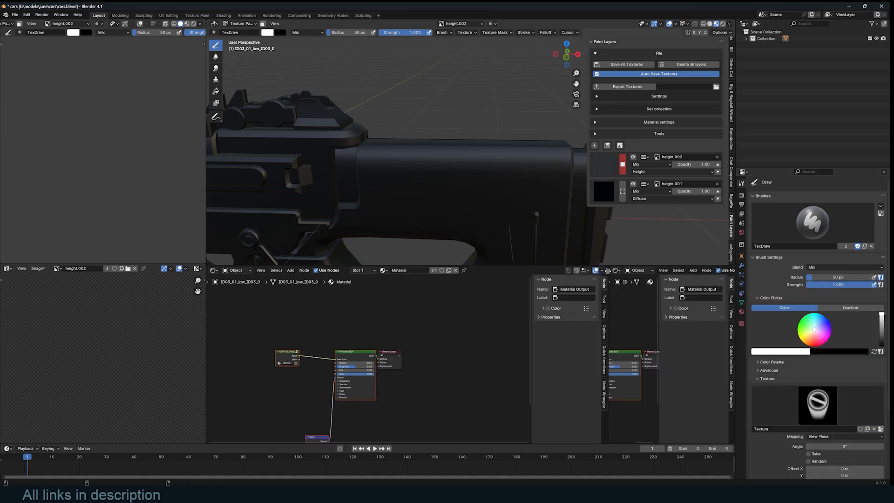
pyautogui.click(609, 271)
pyautogui.click(822, 296)
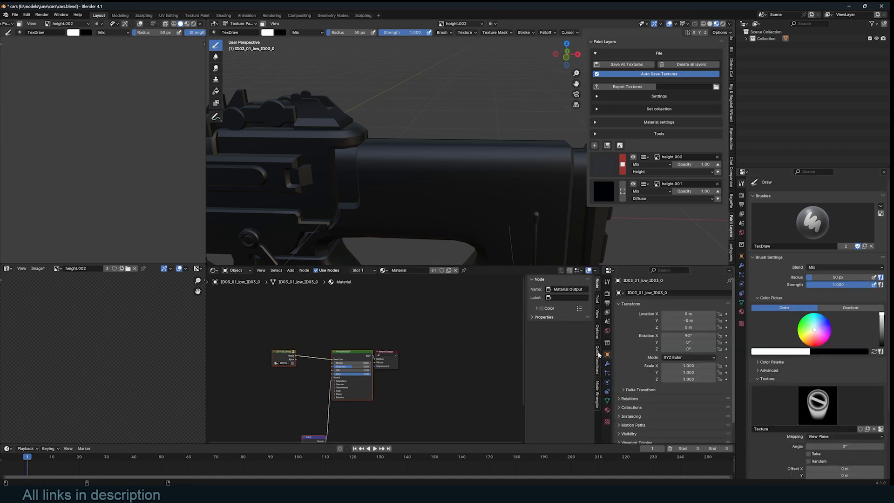
pyautogui.click(608, 421)
# - Set the image sequence's offset to 3 to switch the brush texture to JRO_Sample04
pyautogui.scroll(-3, 676, 372)
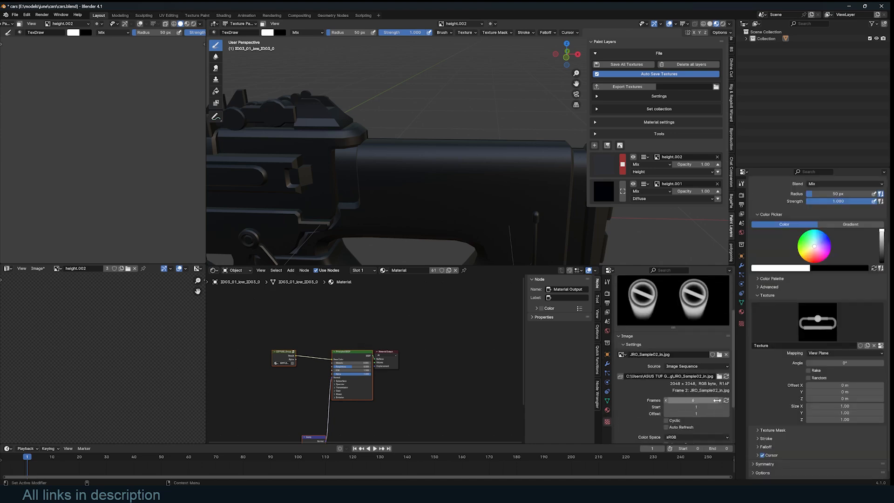
pyautogui.click(728, 414)
pyautogui.click(728, 414)
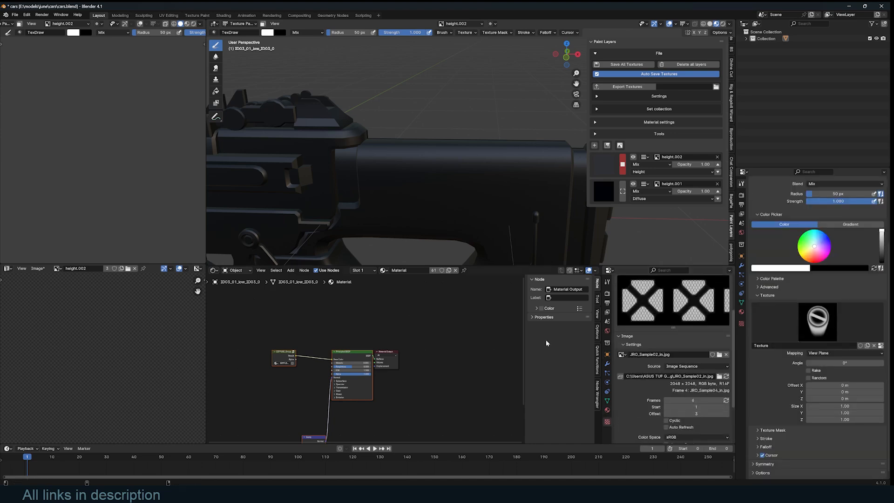
# - Set the texture paint brush's falloff to Constant
pyautogui.moveTo(432, 215); pyautogui.dragTo(361, 205, button='middle')
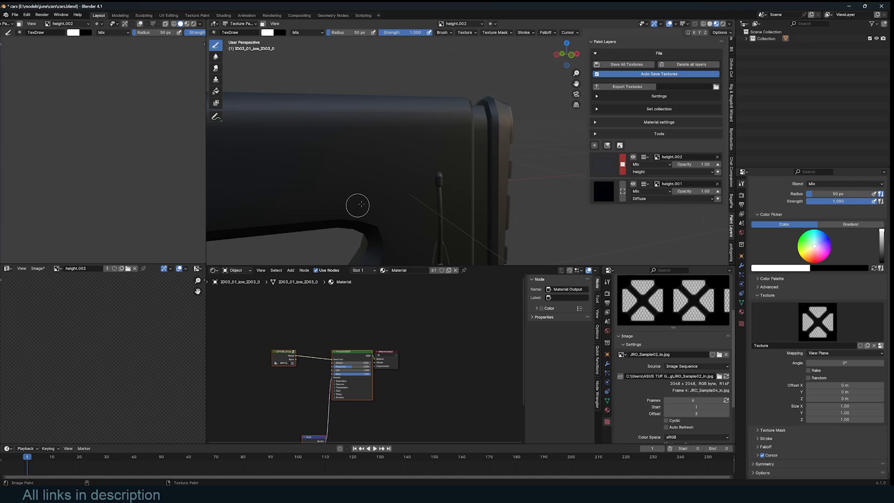
pyautogui.moveTo(422, 176); pyautogui.dragTo(444, 185, button='middle')
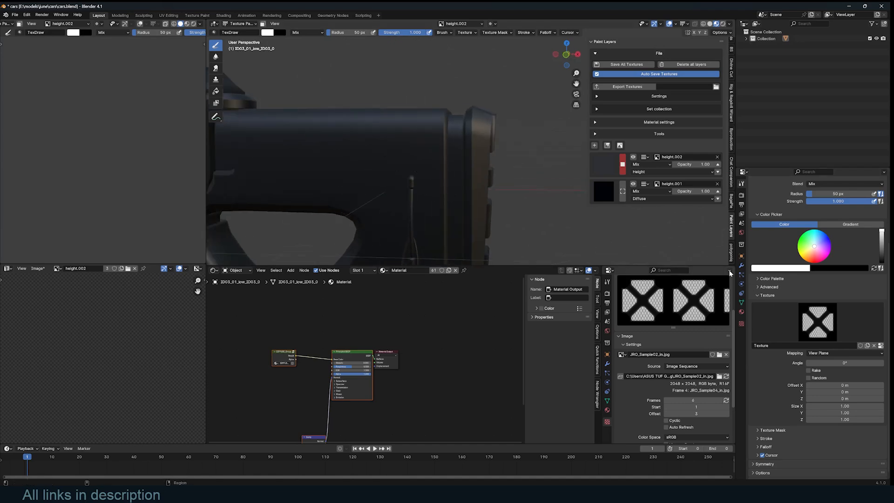
pyautogui.scroll(4, 781, 279)
pyautogui.scroll(-4, 783, 289)
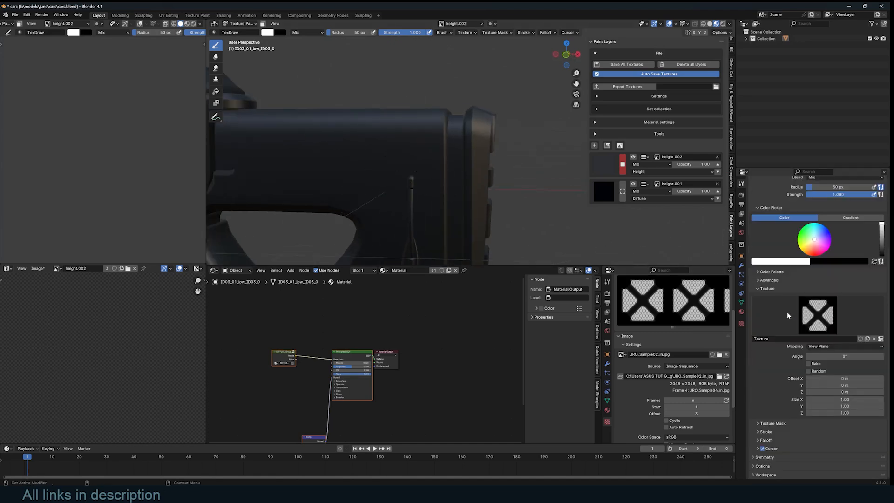
pyautogui.scroll(4, 776, 292)
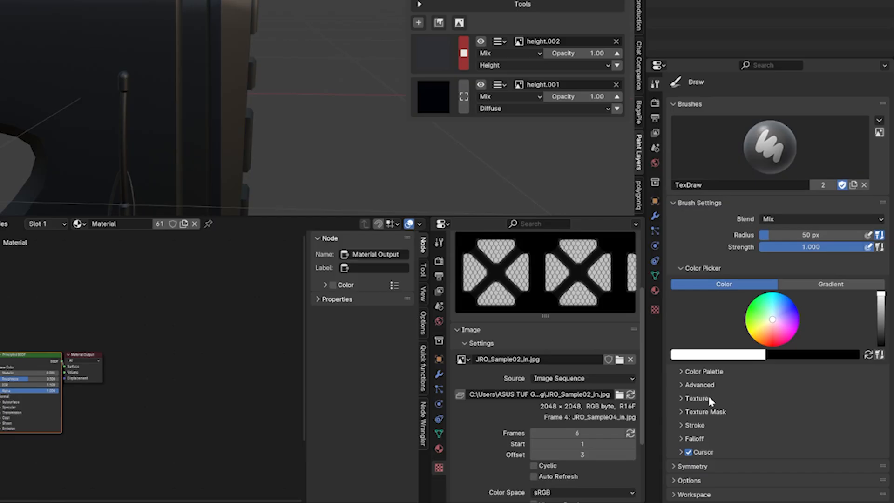
pyautogui.click(710, 398)
pyautogui.click(709, 398)
pyautogui.click(709, 398)
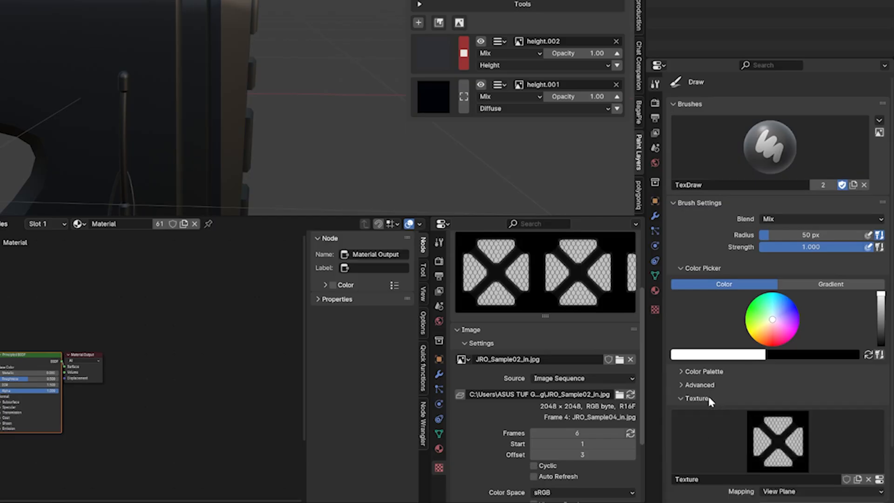
pyautogui.scroll(-5, 767, 366)
pyautogui.scroll(-5, 778, 326)
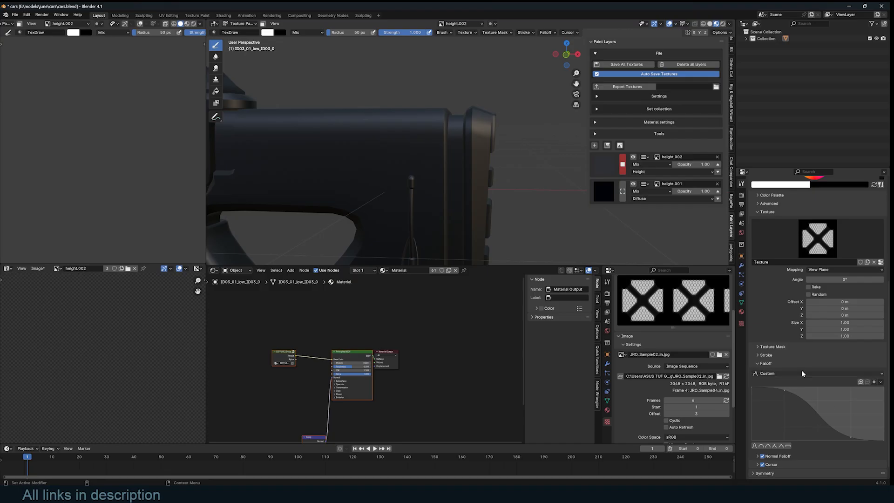
pyautogui.click(802, 374)
pyautogui.click(776, 457)
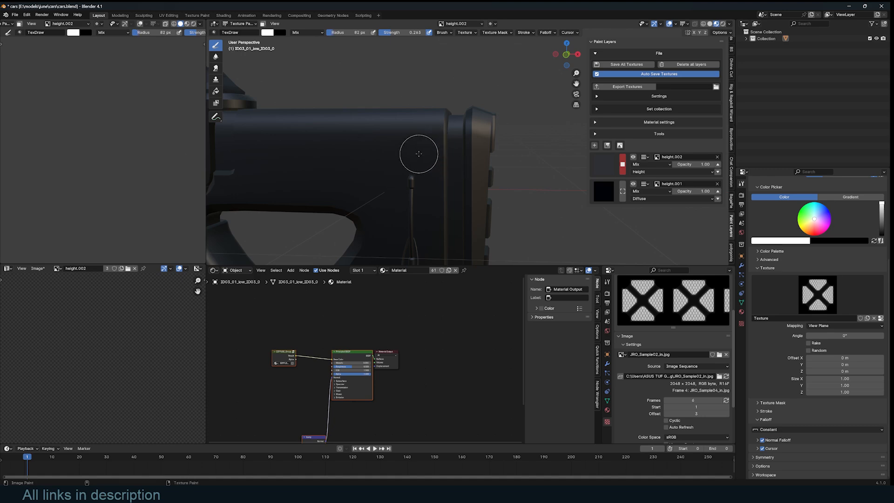
# - Set the height.002 layer's blend mode to Subtract and its opacity to 0.37
pyautogui.click(714, 172)
pyautogui.click(651, 164)
pyautogui.click(656, 195)
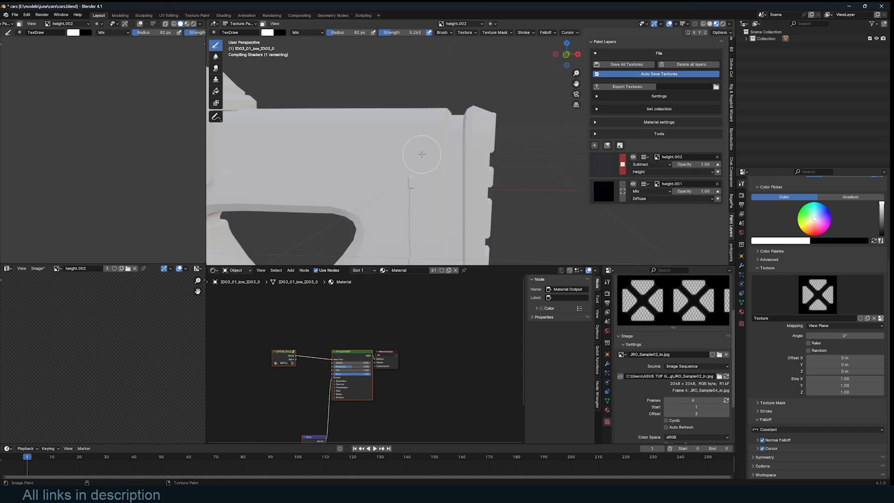
pyautogui.moveTo(474, 163)
pyautogui.mouseDown(button='middle')
pyautogui.moveTo(515, 158)
pyautogui.moveTo(485, 161)
pyautogui.mouseUp(button='middle')
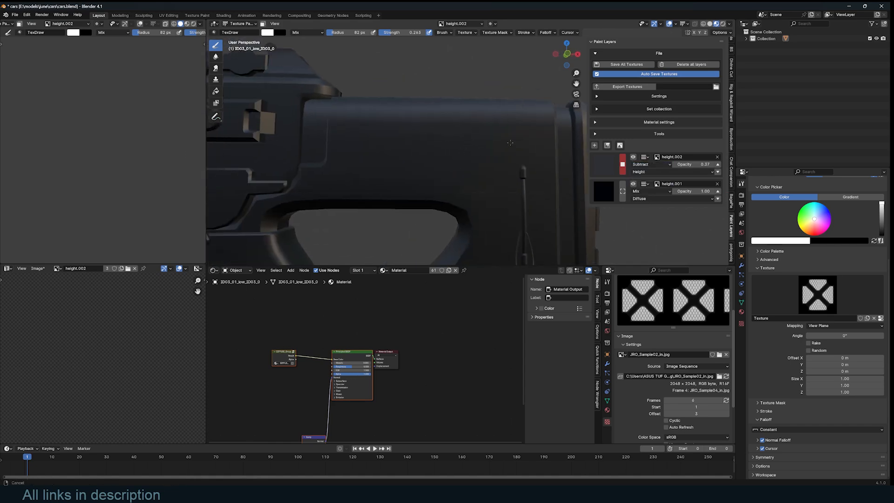
# - Undo a test stroke on the side of the stock and set the brush's stroke spacing to 89%
pyautogui.moveTo(350, 135); pyautogui.dragTo(524, 136)
pyautogui.hotkey('ctrl', 'z')
pyautogui.click(766, 412)
pyautogui.scroll(-4, 773, 410)
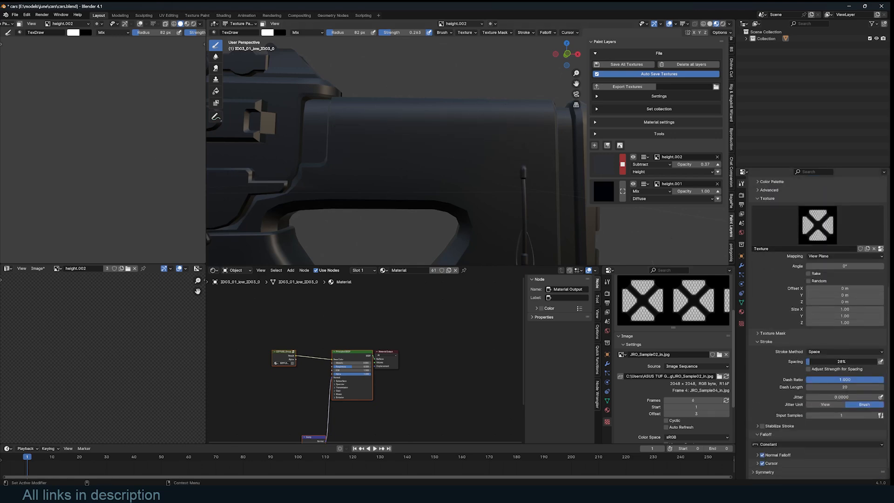
pyautogui.moveTo(841, 362); pyautogui.dragTo(842, 362)
# - Try painting a row of JRO_Sample04 cross patterns along the stock's upper side, undoing each trial stroke
pyautogui.moveTo(369, 126); pyautogui.dragTo(492, 125)
pyautogui.hotkey('ctrl', 'z')
pyautogui.moveTo(344, 125)
pyautogui.mouseDown()
pyautogui.moveTo(513, 128)
pyautogui.moveTo(545, 137)
pyautogui.mouseUp()
pyautogui.hotkey('ctrl', 'z')
pyautogui.moveTo(344, 117); pyautogui.dragTo(549, 120)
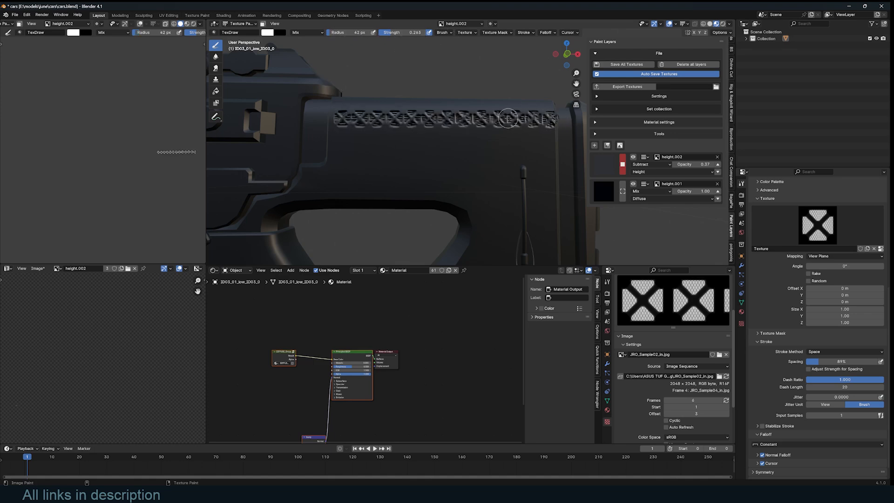
pyautogui.hotkey('ctrl', 'z')
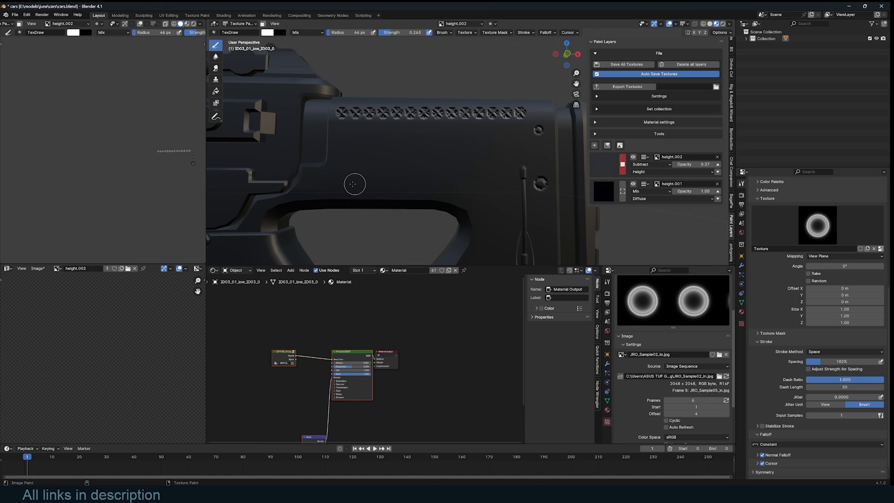
# - Stamp the JRO_Sample05 ring on the stock's lower front area and enlarge the brush radius to 56 px
pyautogui.click(317, 183)
pyautogui.scroll(-3, 415, 190)
pyautogui.scroll(3, 421, 167)
pyautogui.keyDown('shift'); pyautogui.moveTo(487, 206); pyautogui.dragTo(448, 161, button='middle'); pyautogui.keyUp('shift')
pyautogui.press(']')
pyautogui.press(']')
pyautogui.scroll(-4, 401, 186)
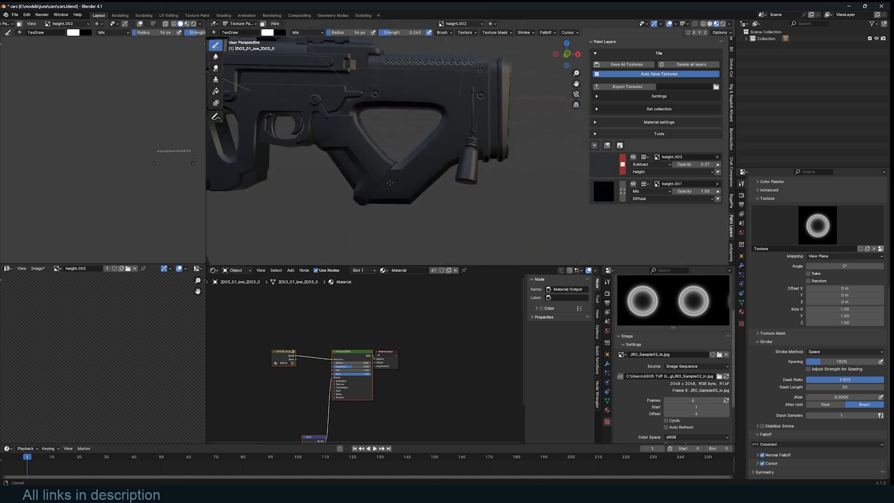
pyautogui.scroll(3, 397, 179)
# - Set the image sequence's offset to 5 and stamp JRO_Sample06 slots on the stock and the gun body
pyautogui.click(724, 412)
pyautogui.keyDown('shift'); pyautogui.moveTo(358, 58); pyautogui.dragTo(357, 149, button='middle'); pyautogui.keyUp('shift')
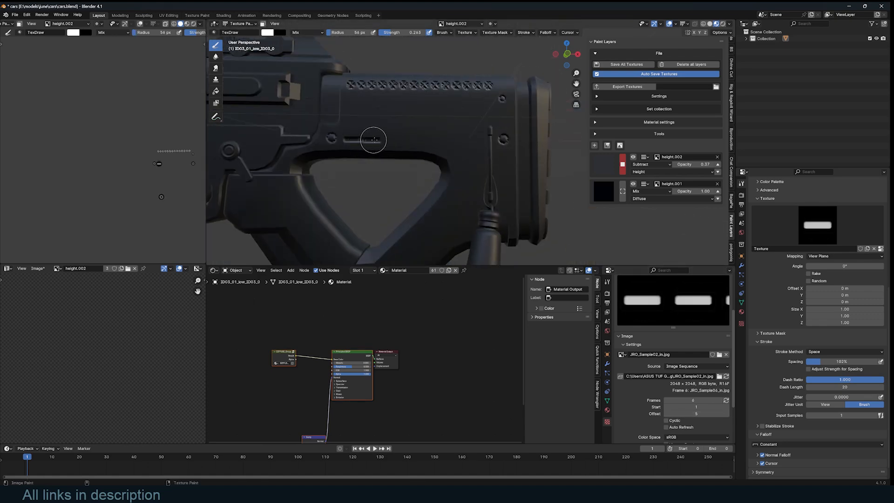
pyautogui.click(479, 142)
pyautogui.keyDown('shift'); pyautogui.moveTo(345, 186); pyautogui.dragTo(421, 132, button='middle'); pyautogui.keyUp('shift')
pyautogui.click(318, 136)
pyautogui.scroll(-2, 346, 117)
# - Set the image sequence's offset to 6 and stamp JRO_Sample07 plate details across the gun body and the stock
pyautogui.click(725, 413)
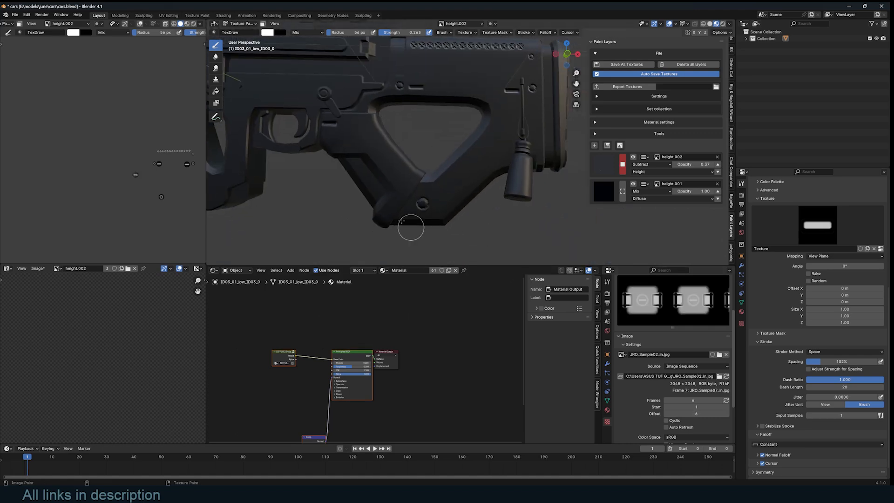
pyautogui.scroll(2, 410, 230)
pyautogui.click(322, 171)
pyautogui.keyDown('shift'); pyautogui.moveTo(447, 179); pyautogui.dragTo(493, 211, button='middle'); pyautogui.keyUp('shift')
pyautogui.click(432, 133)
pyautogui.scroll(-2, 433, 144)
pyautogui.click(365, 155)
pyautogui.click(366, 180)
pyautogui.keyDown('shift'); pyautogui.moveTo(424, 170); pyautogui.dragTo(485, 205, button='middle'); pyautogui.keyUp('shift')
pyautogui.scroll(4, 448, 173)
pyautogui.click(401, 161)
pyautogui.keyDown('shift'); pyautogui.moveTo(563, 196); pyautogui.dragTo(457, 211, button='middle'); pyautogui.keyUp('shift')
pyautogui.click(418, 203)
pyautogui.scroll(-2, 418, 204)
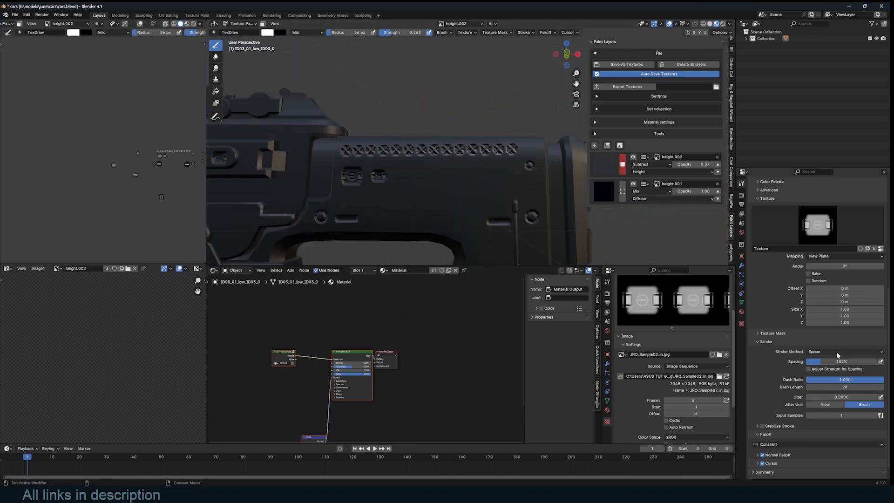
# - Set the image sequence's offset to 1, enlarge the brush radius to 113 px, and stamp JRO_Sample02 on the stock
pyautogui.doubleClick(666, 415)
pyautogui.tripleClick(666, 415)
pyautogui.scroll(1, 401, 195)
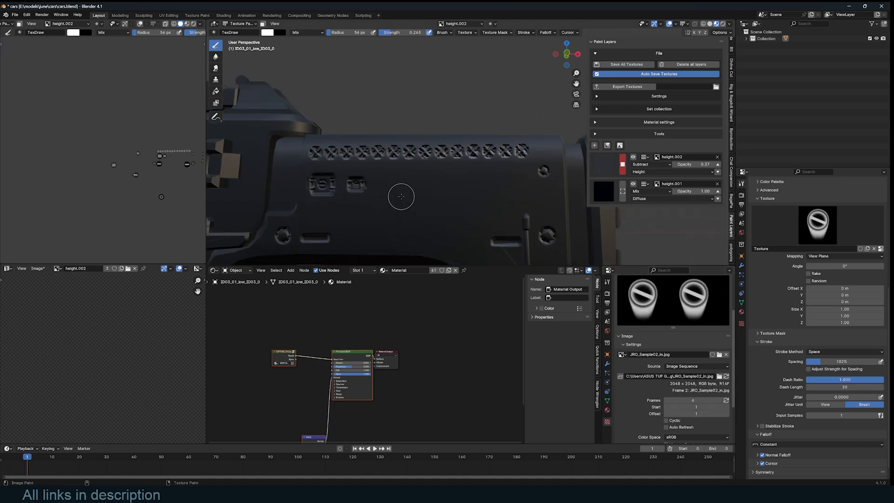
pyautogui.press('f')
pyautogui.click(414, 196)
pyautogui.click(494, 187)
# - Load 3083-R_3-dirty-metal-texture.jpg from New folder (2) in Downloads and create a paint layer from it
pyautogui.scroll(-5, 447, 203)
pyautogui.moveTo(428, 207); pyautogui.dragTo(397, 222, button='middle')
pyautogui.scroll(3, 420, 223)
pyautogui.click(621, 146)
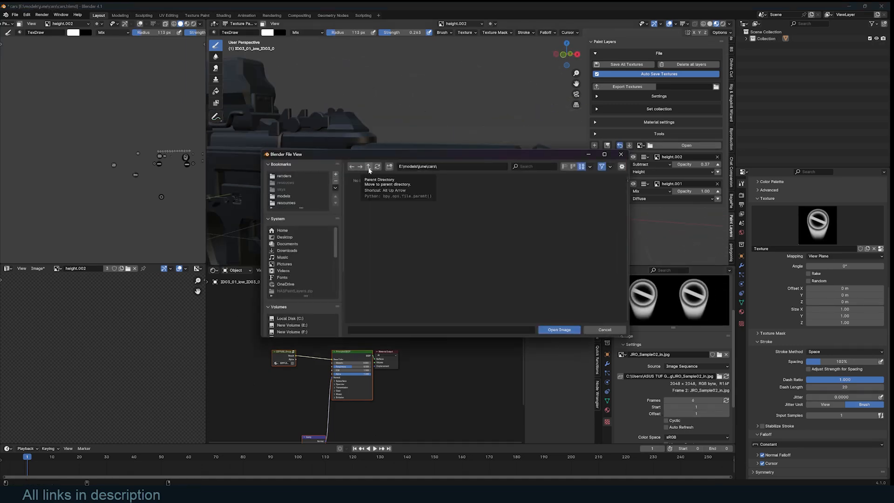
pyautogui.click(293, 250)
pyautogui.doubleClick(369, 208)
pyautogui.scroll(-8, 417, 259)
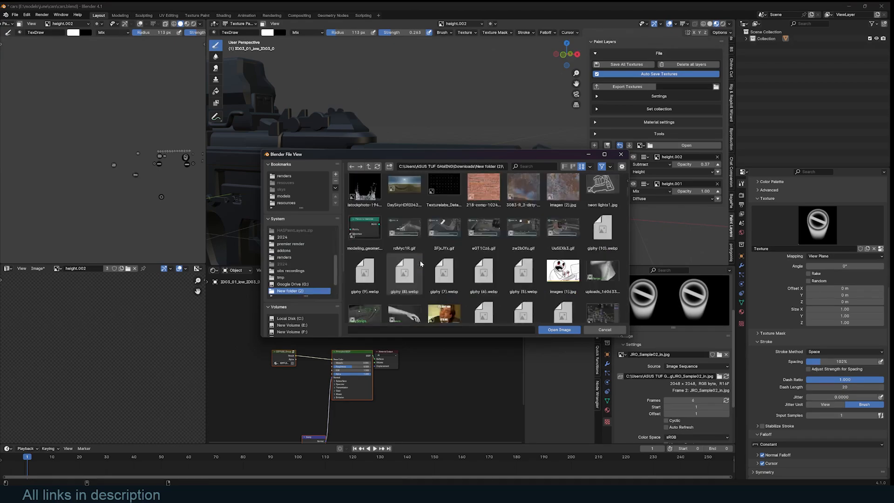
pyautogui.scroll(8, 420, 272)
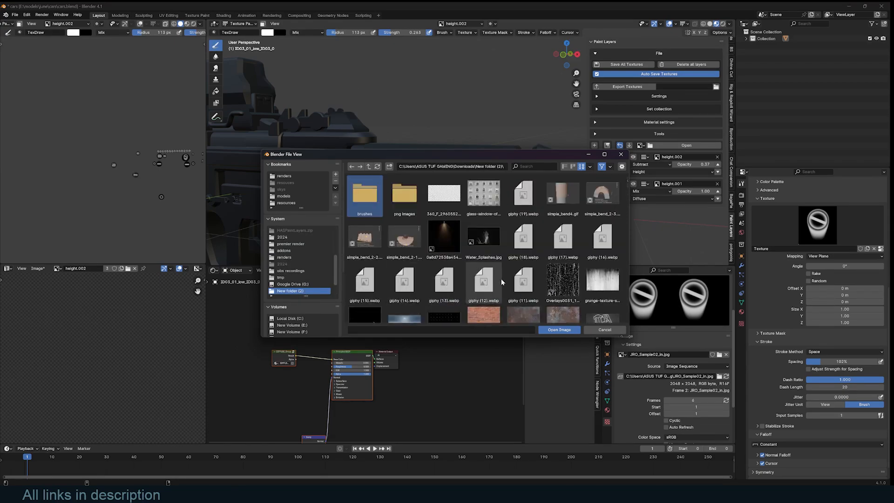
pyautogui.scroll(-15, 502, 281)
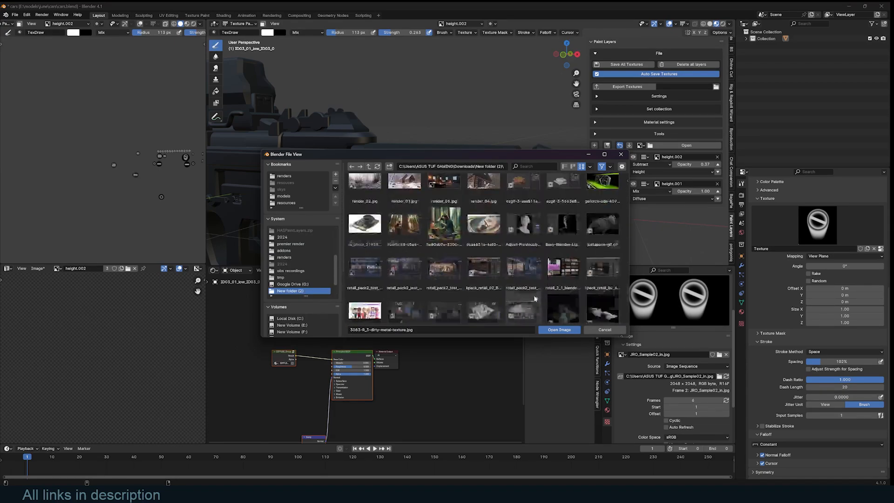
pyautogui.scroll(-5, 535, 299)
pyautogui.click(565, 330)
pyautogui.click(629, 146)
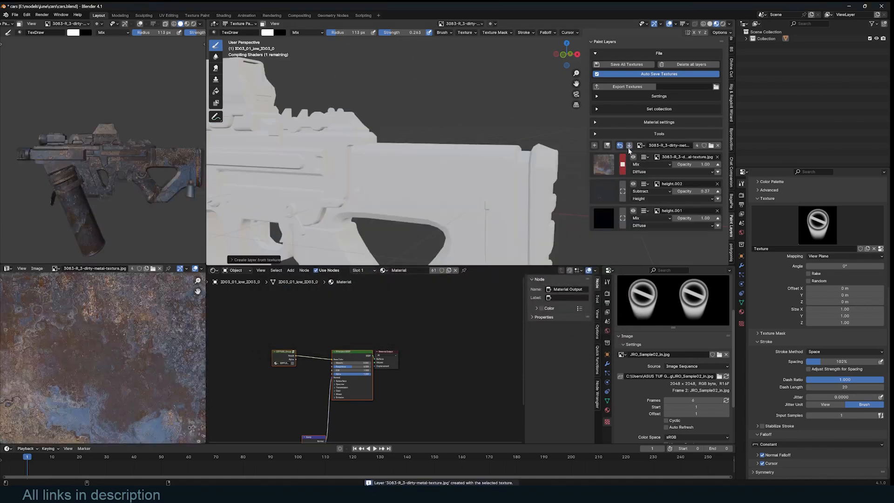
# - Try the dirty-metal layer with its texture type set to Metallic and to Roughness
pyautogui.scroll(-5, 483, 216)
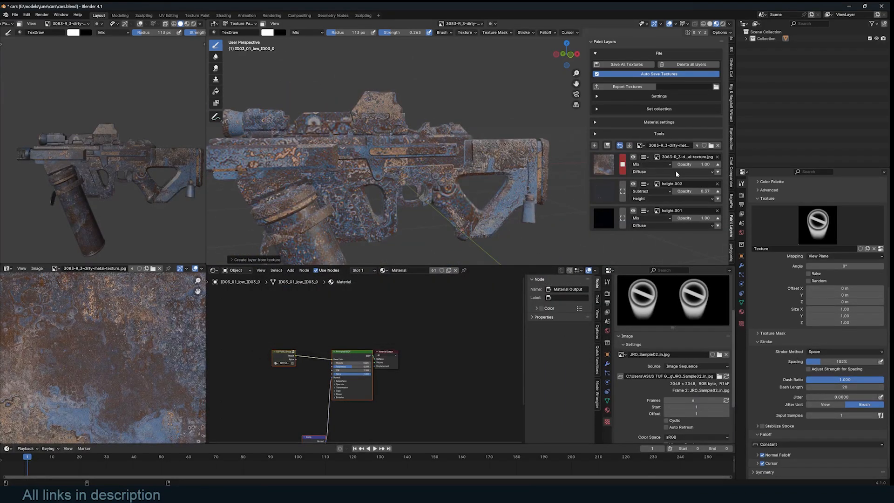
pyautogui.click(676, 172)
pyautogui.click(658, 197)
pyautogui.scroll(3, 419, 186)
pyautogui.moveTo(420, 187); pyautogui.dragTo(554, 188, button='middle')
pyautogui.click(659, 172)
pyautogui.click(657, 205)
# - Set the dirty-metal layer's texture type back to Diffuse and lower its opacity
pyautogui.click(668, 171)
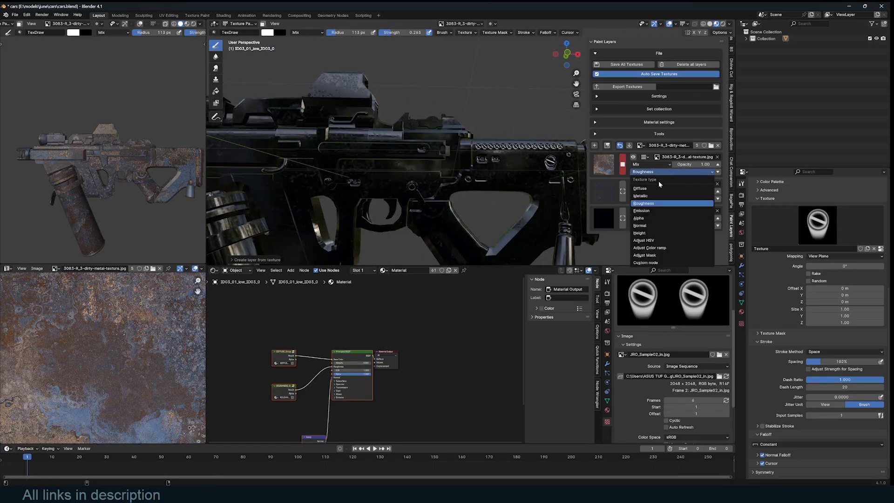
pyautogui.click(666, 188)
pyautogui.moveTo(693, 164); pyautogui.dragTo(653, 165)
pyautogui.moveTo(550, 165); pyautogui.dragTo(567, 177, button='middle')
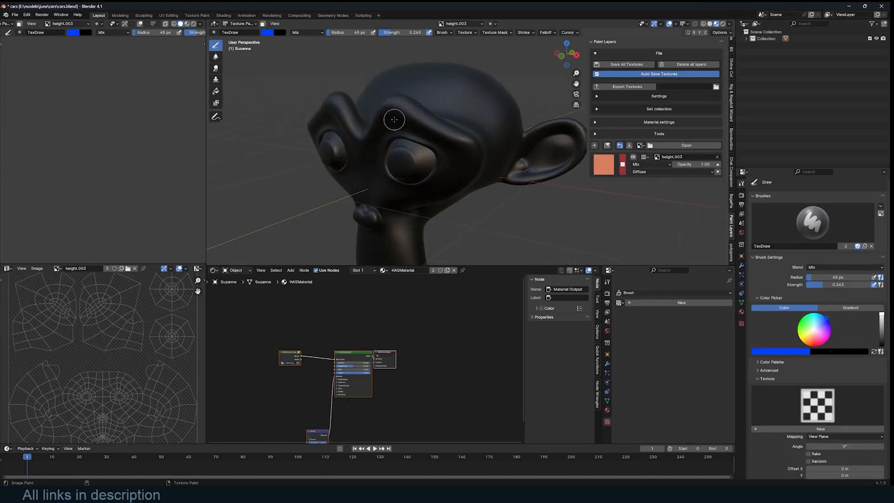
# - Fill the Suzanne model's base layer with a skin tone and add a new paint layer above it
pyautogui.moveTo(419, 140); pyautogui.dragTo(512, 145, button='middle')
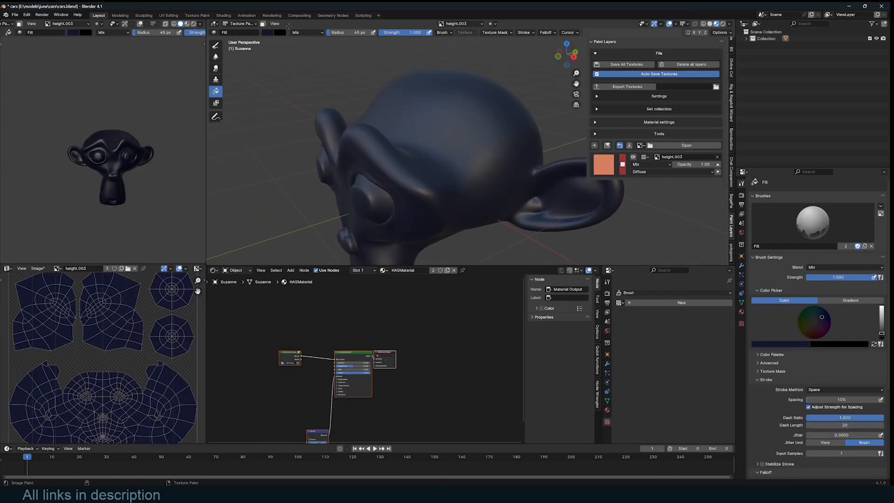
pyautogui.click(280, 33)
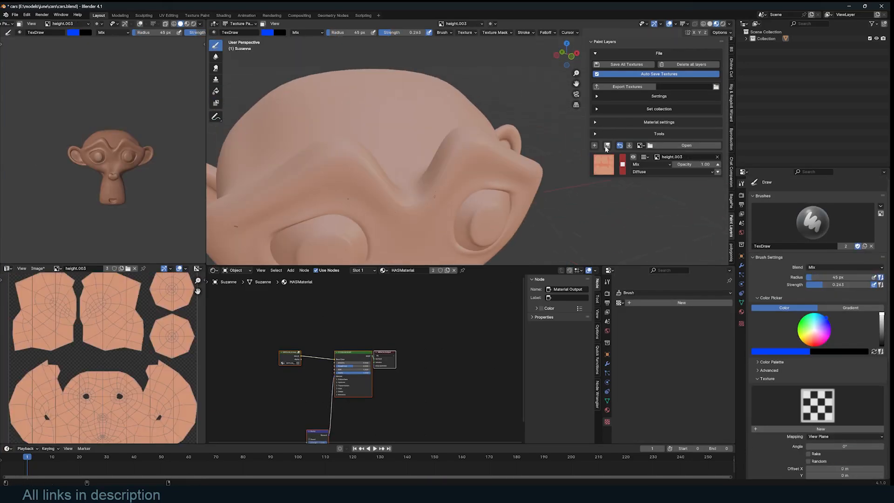
pyautogui.click(594, 144)
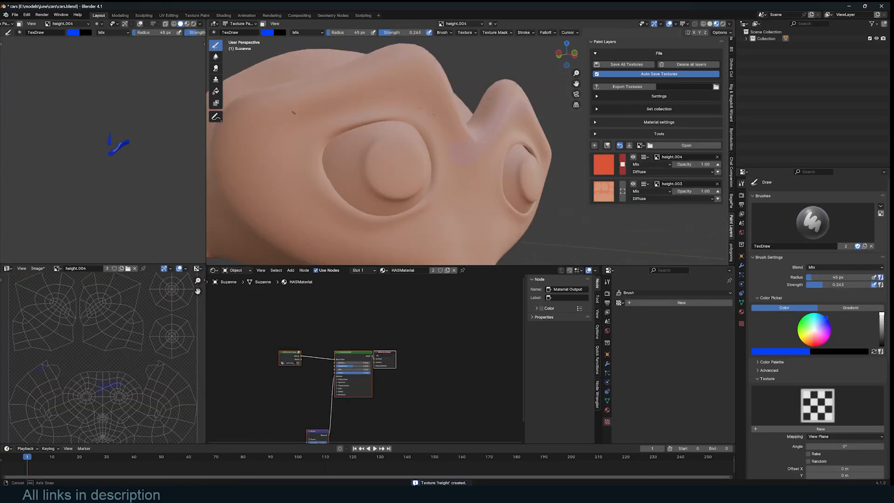
# - Set the TexDraw brush's stroke spacing to 12% and its falloff to Smooth
pyautogui.scroll(-5, 815, 326)
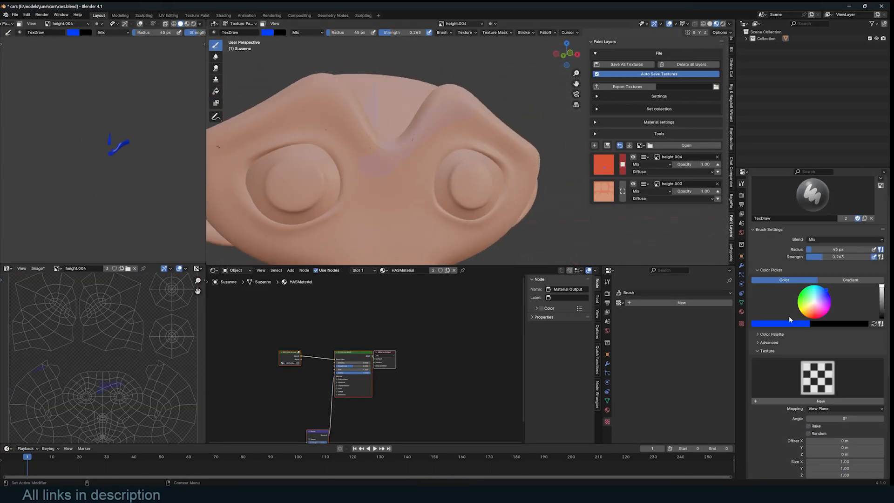
pyautogui.click(792, 430)
pyautogui.click(769, 363)
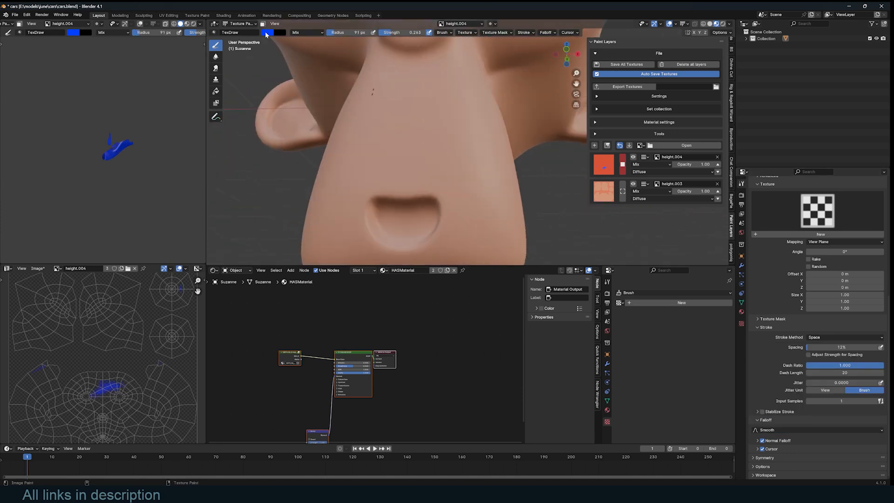
# - Paint red strokes around Suzanne's mouth and down both sides of the lower face on the new layer
pyautogui.moveTo(419, 213); pyautogui.dragTo(411, 220)
pyautogui.moveTo(411, 220); pyautogui.dragTo(435, 186, button='middle')
pyautogui.scroll(-4, 435, 186)
pyautogui.moveTo(433, 140)
pyautogui.mouseDown()
pyautogui.moveTo(437, 186)
pyautogui.moveTo(400, 201)
pyautogui.mouseUp()
pyautogui.moveTo(400, 149)
pyautogui.mouseDown(button='middle')
pyautogui.moveTo(396, 186)
pyautogui.moveTo(447, 56)
pyautogui.mouseUp(button='middle')
pyautogui.moveTo(430, 196); pyautogui.dragTo(433, 246)
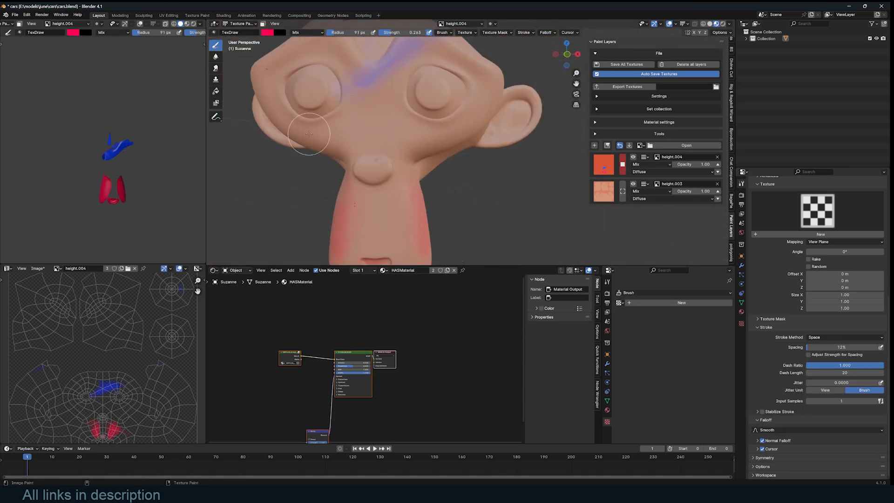
# - Paint green strokes across Suzanne's cheeks and down the lower face below the nose
pyautogui.moveTo(296, 133); pyautogui.dragTo(240, 80, button='middle')
pyautogui.scroll(3, 241, 80)
pyautogui.moveTo(335, 159); pyautogui.dragTo(396, 135)
pyautogui.moveTo(363, 153); pyautogui.dragTo(443, 166, button='middle')
pyautogui.moveTo(443, 166); pyautogui.dragTo(400, 187)
pyautogui.moveTo(400, 187); pyautogui.dragTo(304, 247, button='middle')
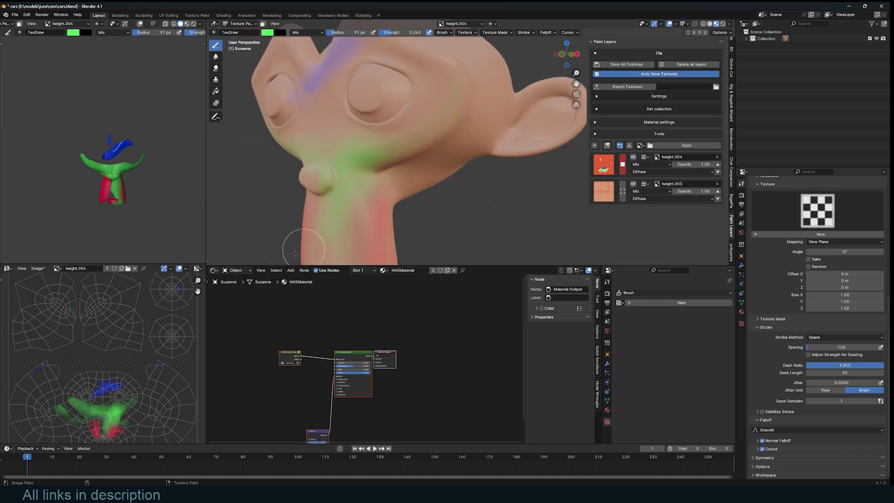
# - Switch from the Draw tool to the Soften tool for the painted head
pyautogui.scroll(-4, 419, 154)
pyautogui.moveTo(513, 130)
pyautogui.mouseDown(button='middle')
pyautogui.moveTo(479, 118)
pyautogui.moveTo(536, 117)
pyautogui.mouseUp(button='middle')
pyautogui.click(216, 57)
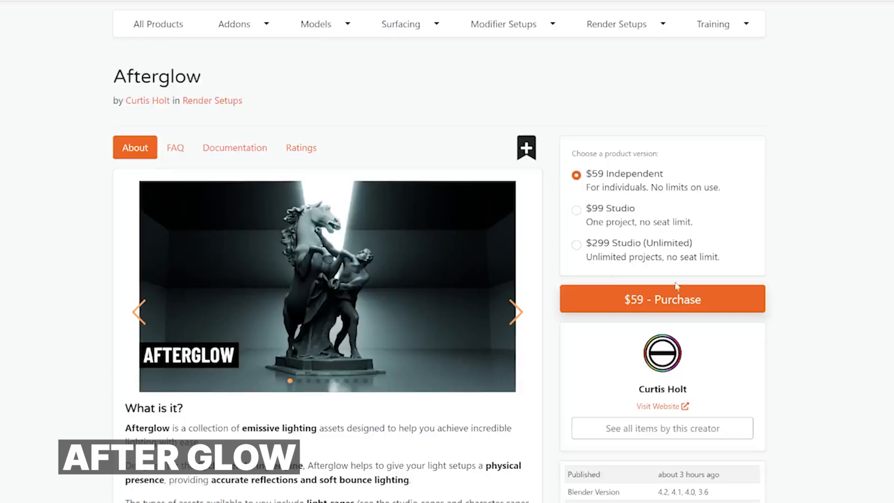
# - Switch to the browser's Afterglow product page and look through its gallery images and its description of lighting assets and studio environments
pyautogui.click(513, 311)
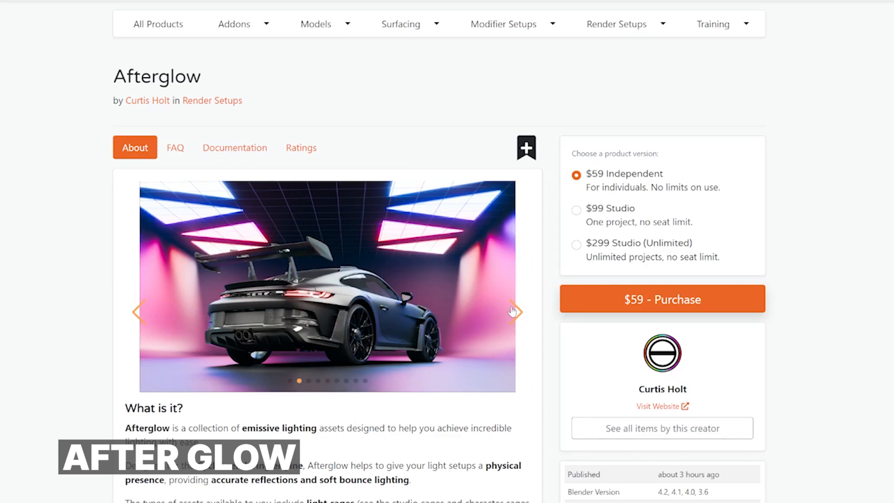
pyautogui.click(513, 311)
pyautogui.click(512, 311)
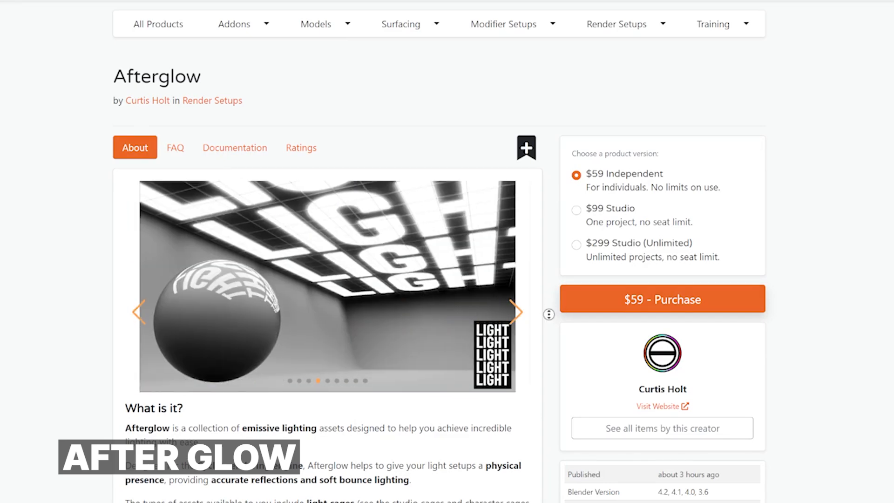
pyautogui.scroll(-4, 549, 314)
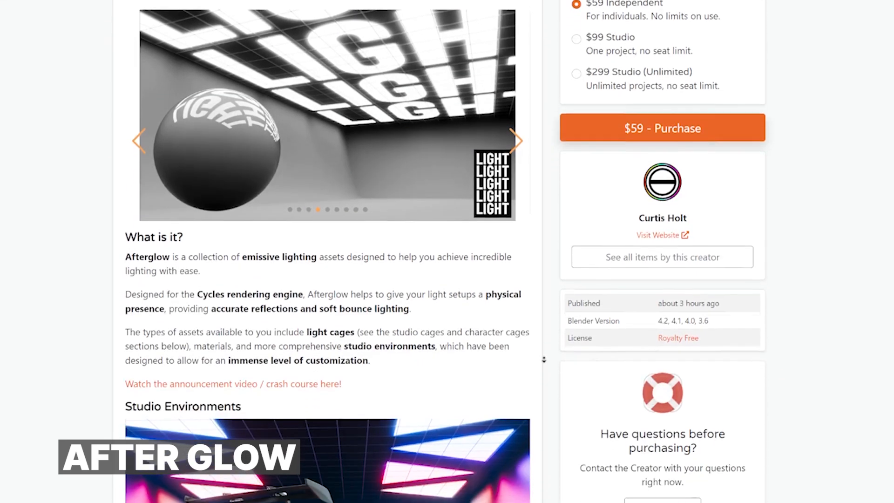
pyautogui.scroll(-5, 544, 360)
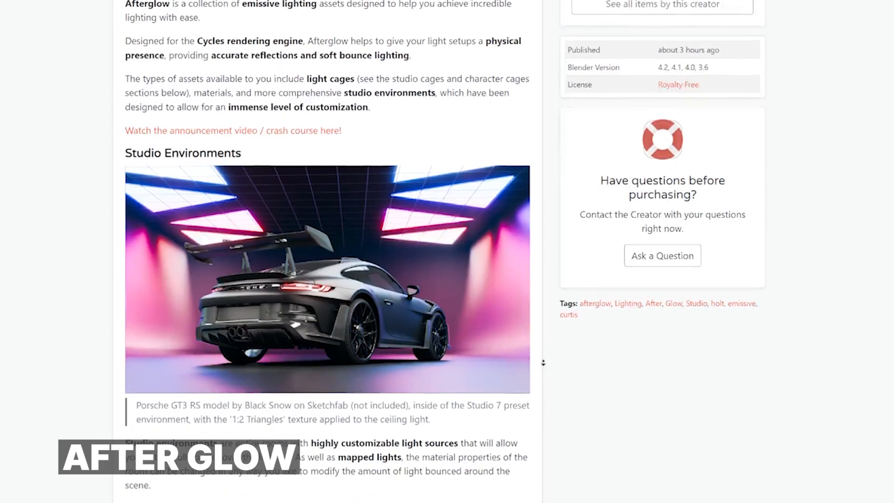
pyautogui.scroll(-6, 543, 363)
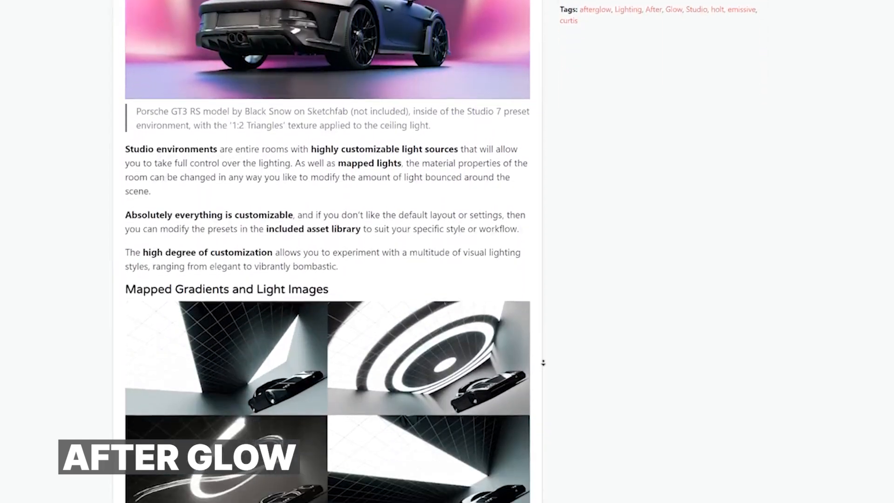